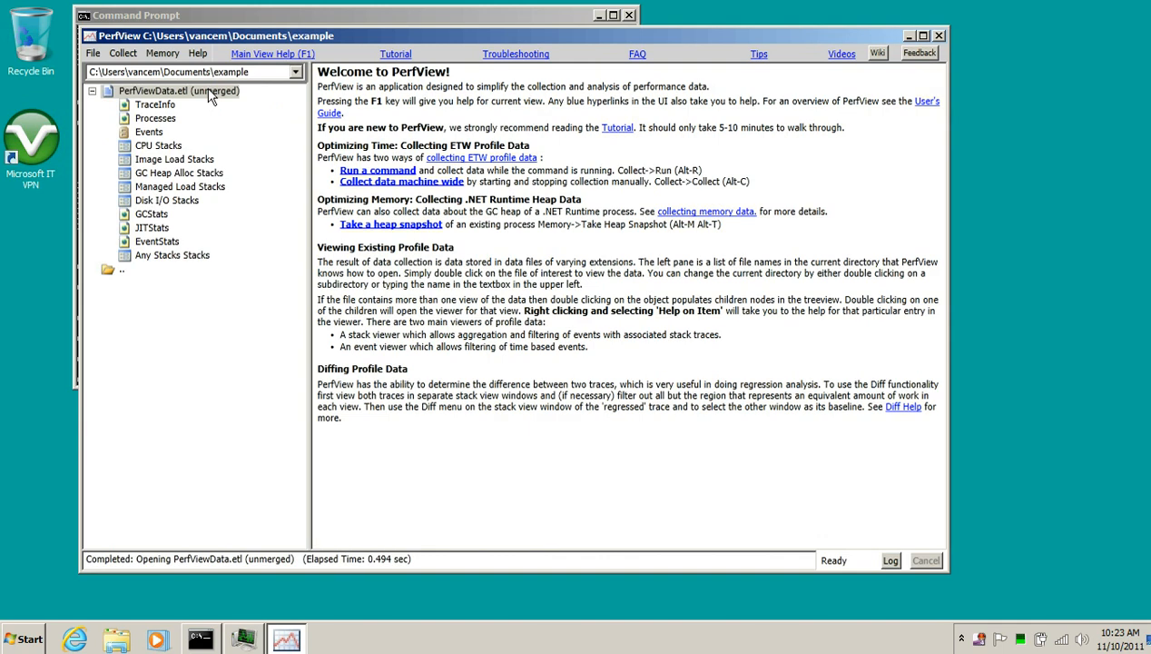
# Open the CPU Stacks of PerfViewData.etl for the tutorial process and fit the stack window on the screen
pyautogui.click(160, 150)
pyautogui.doubleClick(160, 148)
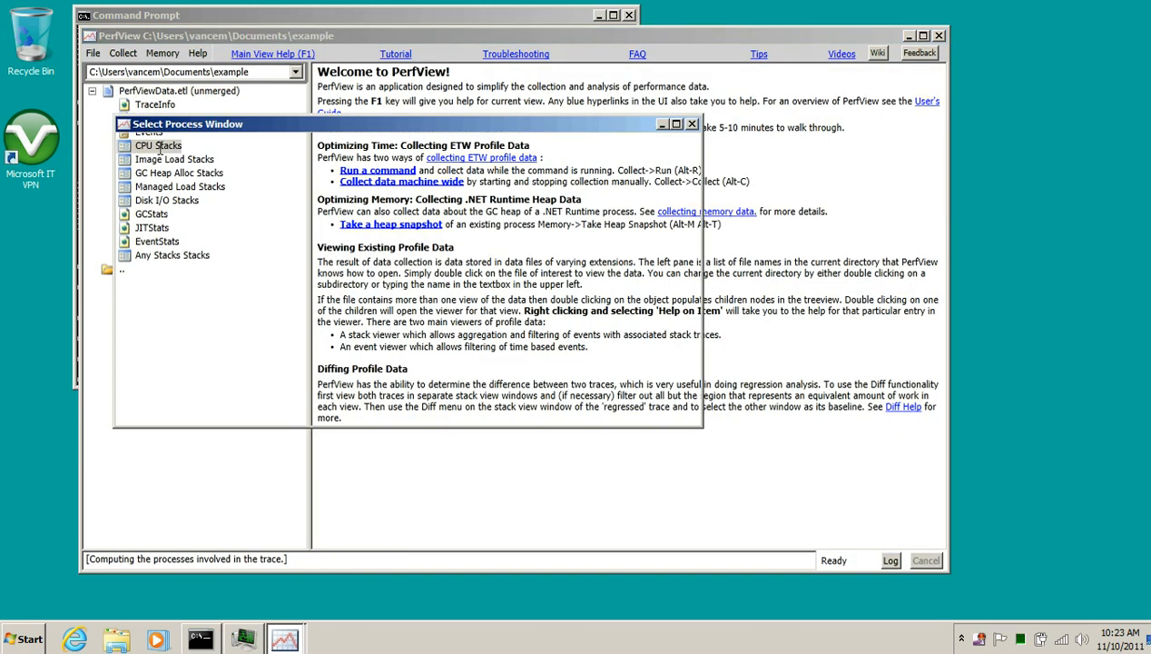
pyautogui.doubleClick(147, 196)
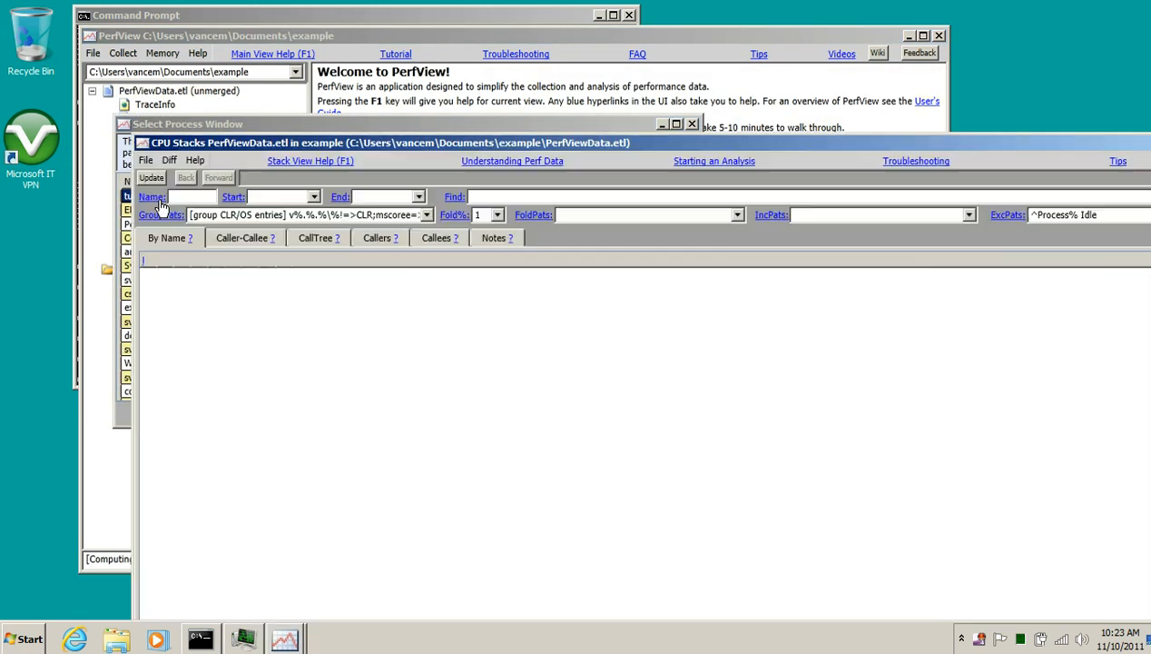
pyautogui.moveTo(478, 145); pyautogui.dragTo(386, 5)
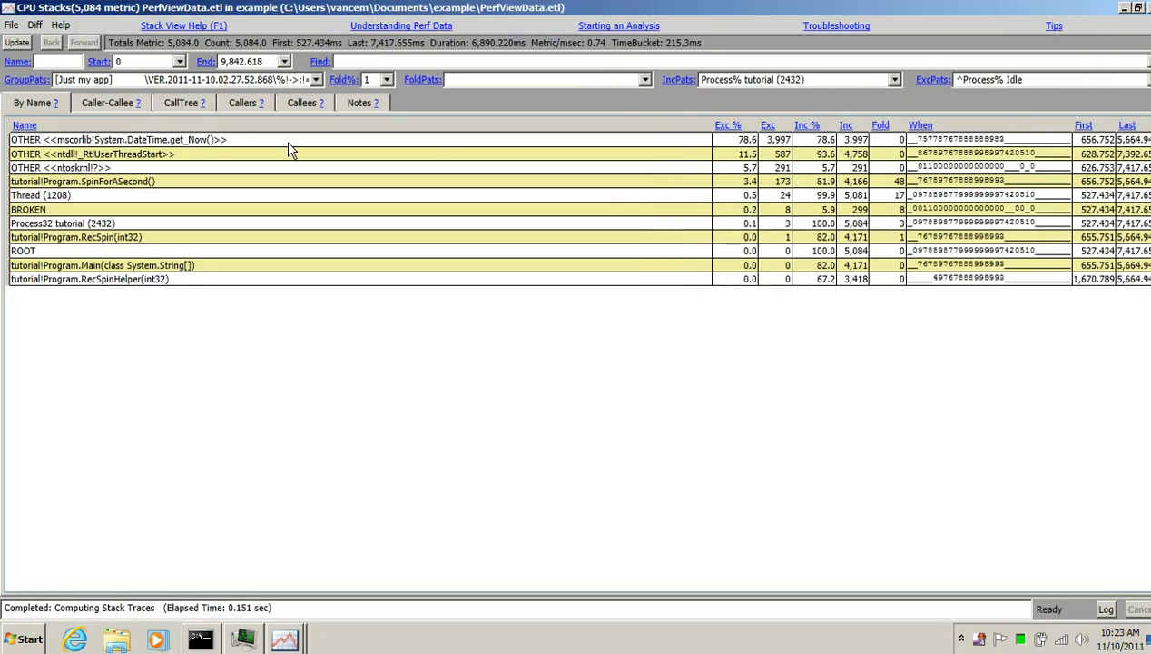
pyautogui.doubleClick(337, 9)
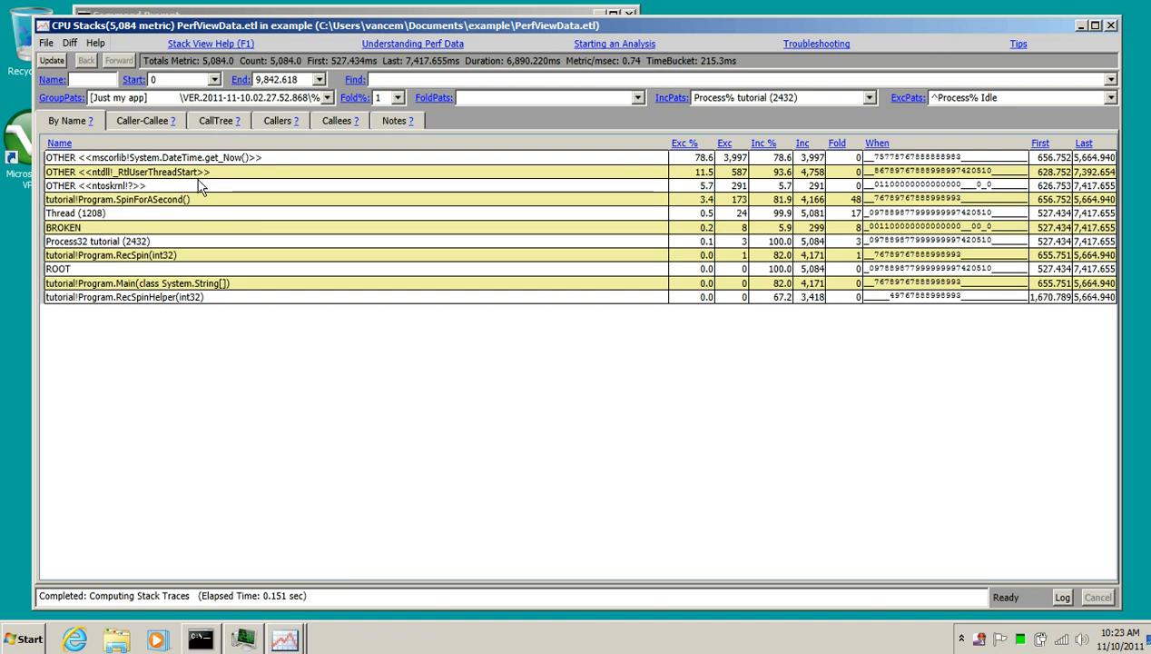
# Check the OTHER entries in the by-name list, and expand OTHER <<ntdll!_RtlUserThreadStart>> in the call tree
pyautogui.click(127, 173)
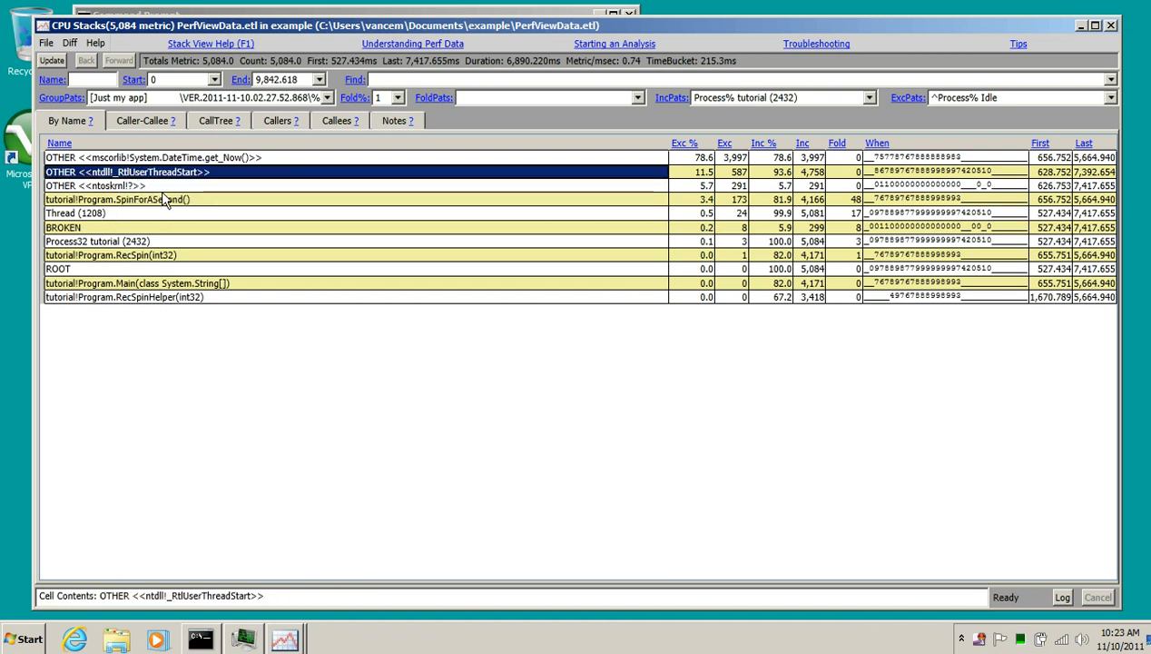
pyautogui.click(112, 185)
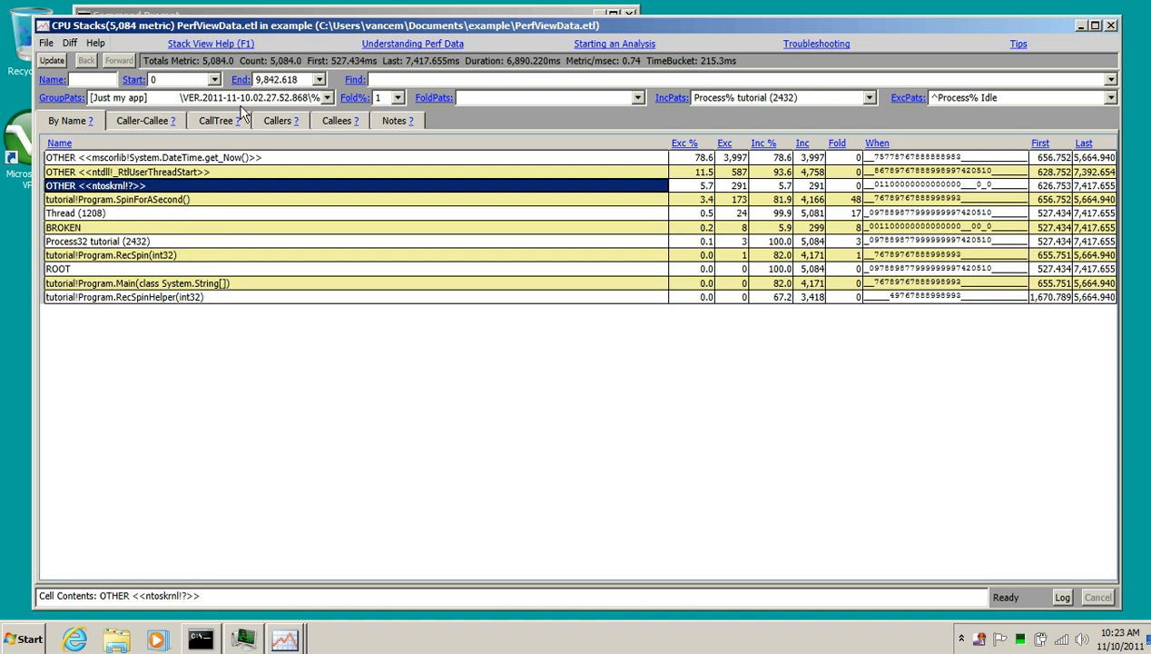
pyautogui.click(215, 122)
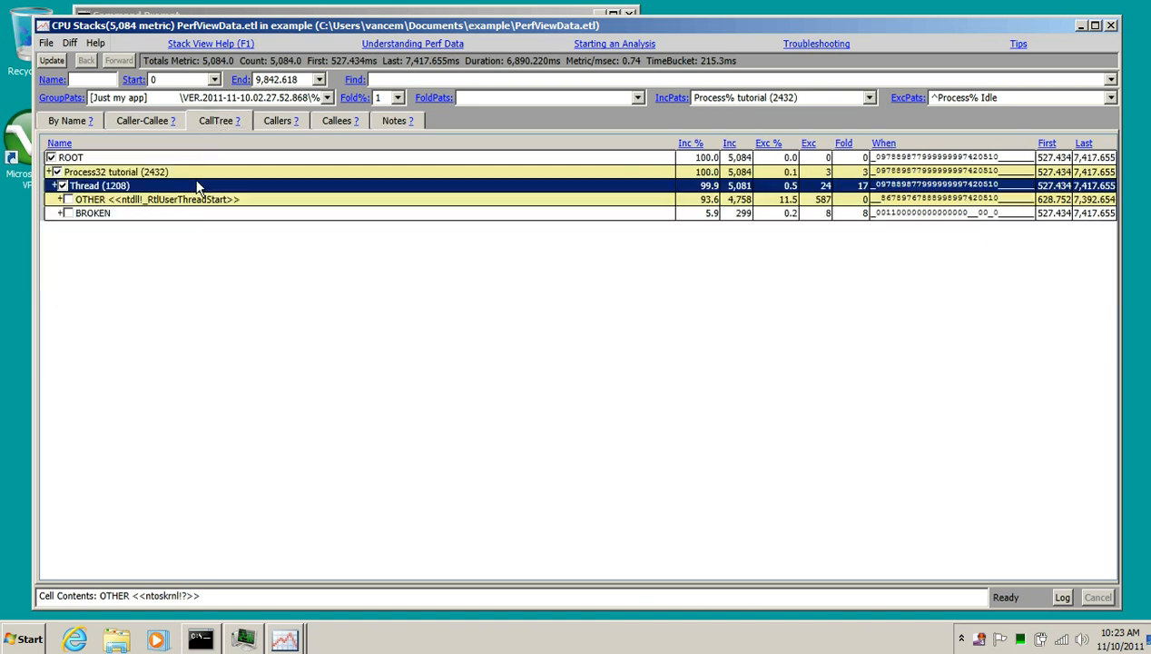
pyautogui.click(70, 200)
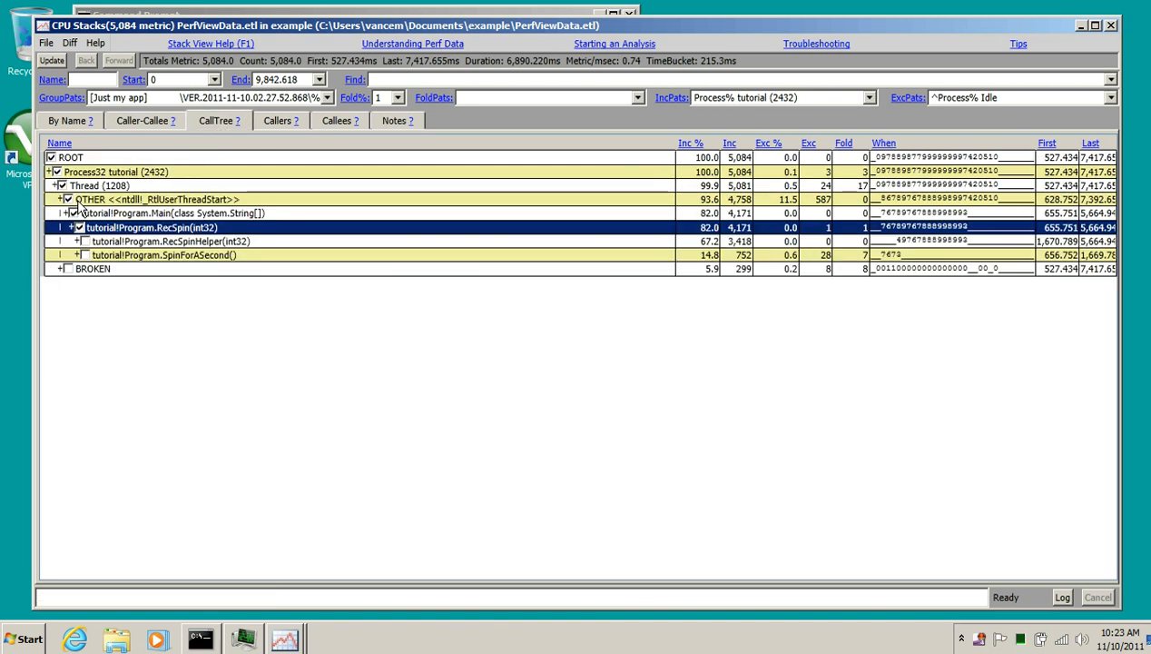
# Clear the grouping patterns and the fold percentage so that the stacks are neither grouped nor folded
pyautogui.click(328, 97)
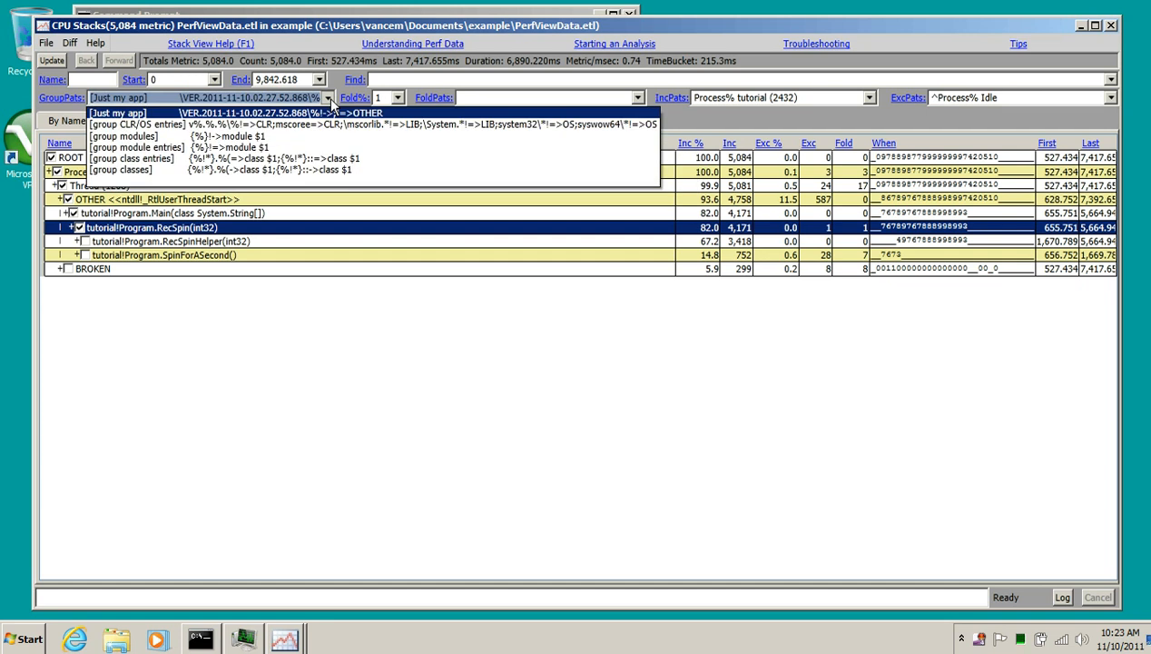
pyautogui.click(320, 183)
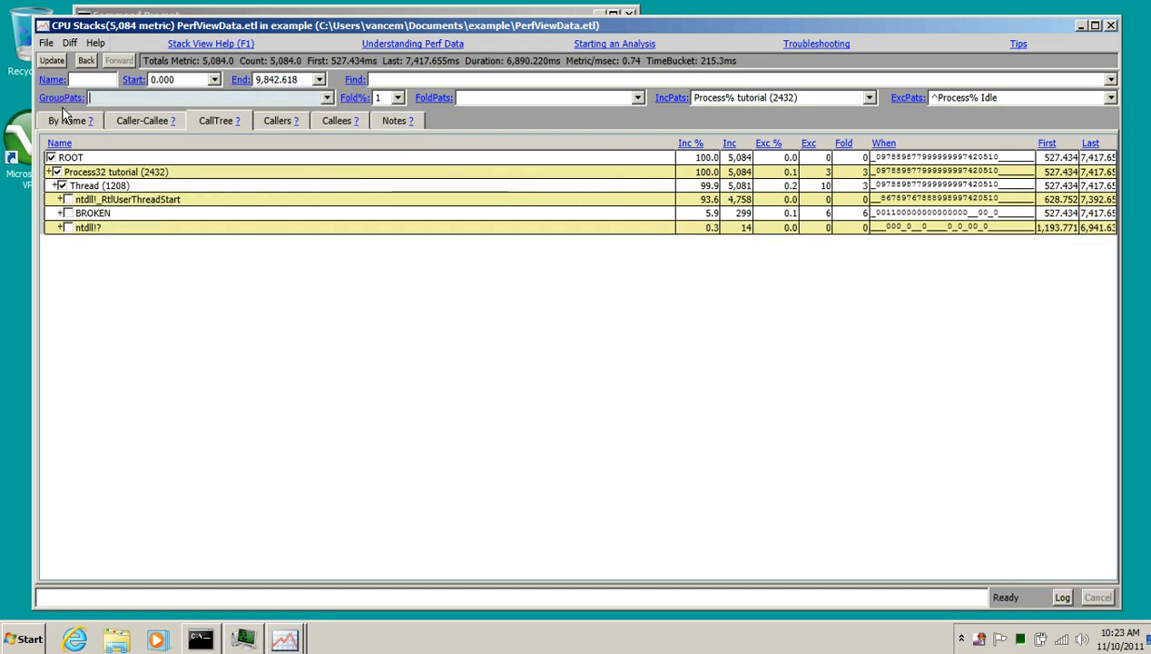
pyautogui.click(394, 97)
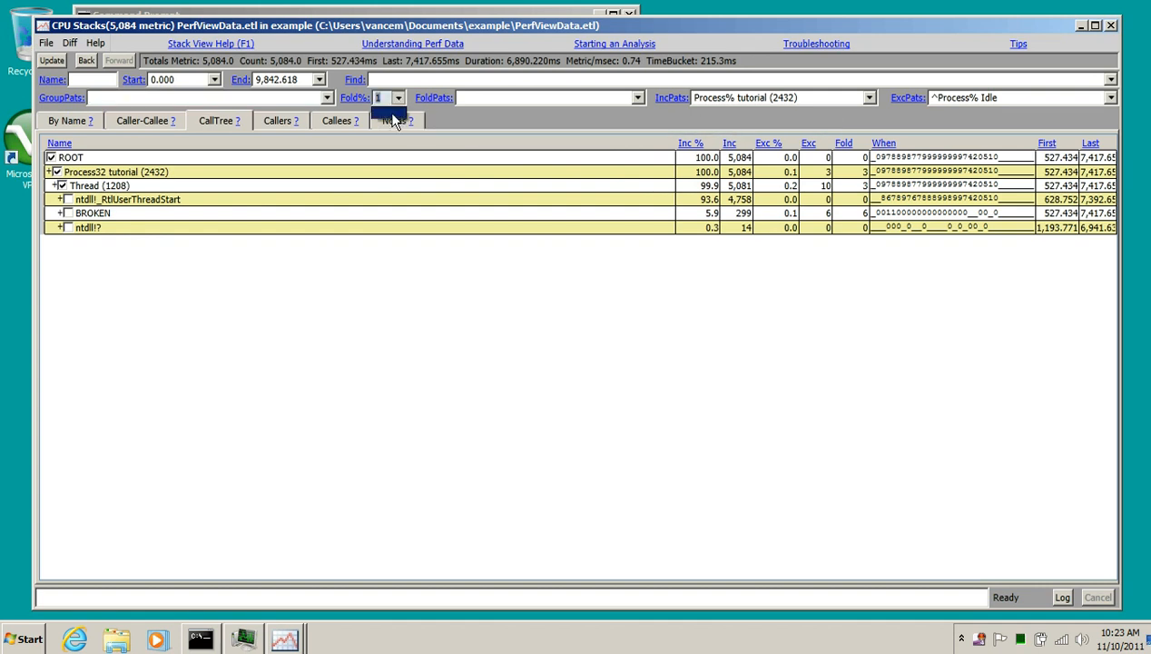
pyautogui.click(392, 118)
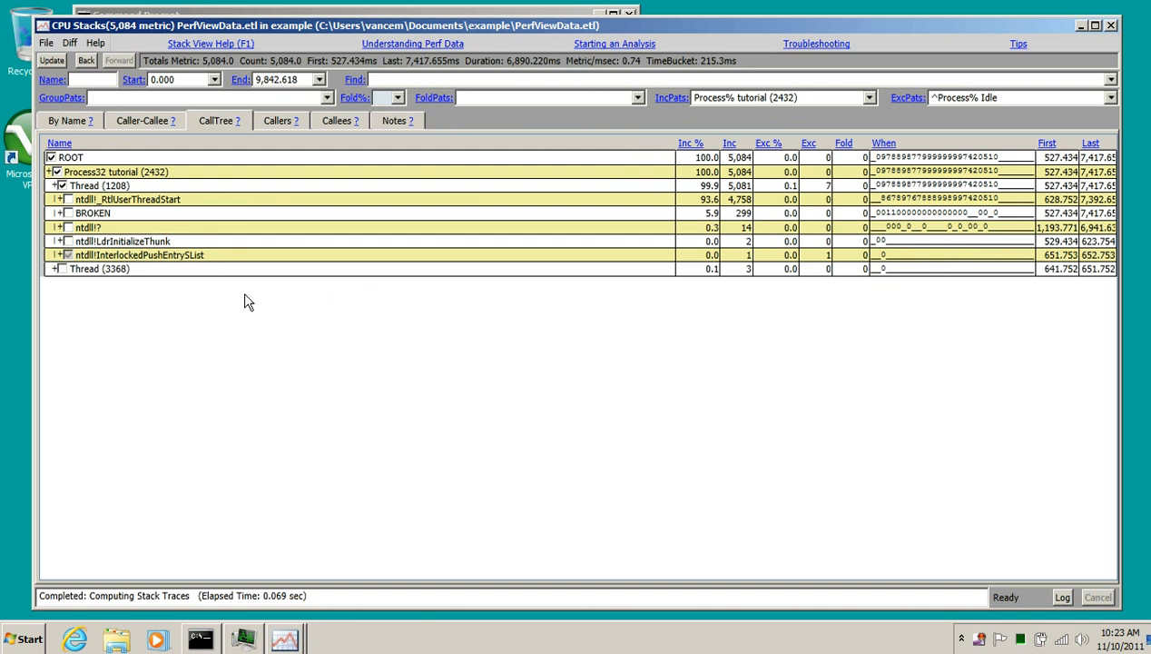
# Expand all nodes below ROOT in the ungrouped call tree
pyautogui.click(71, 161)
pyautogui.rightClick(71, 163)
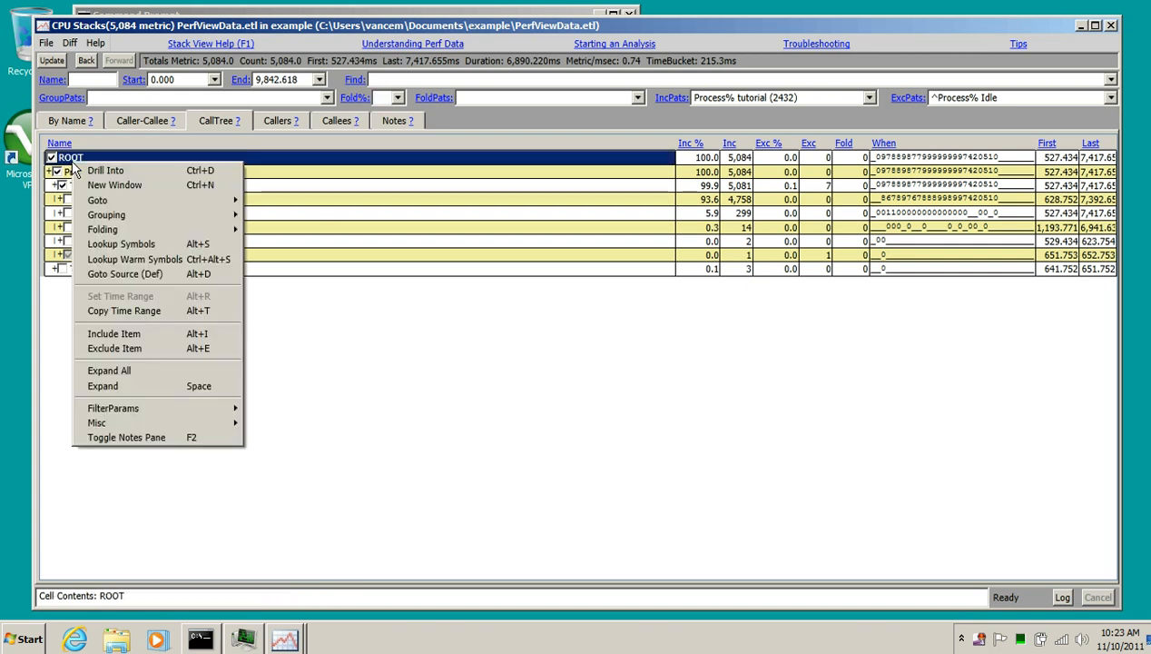
pyautogui.click(159, 385)
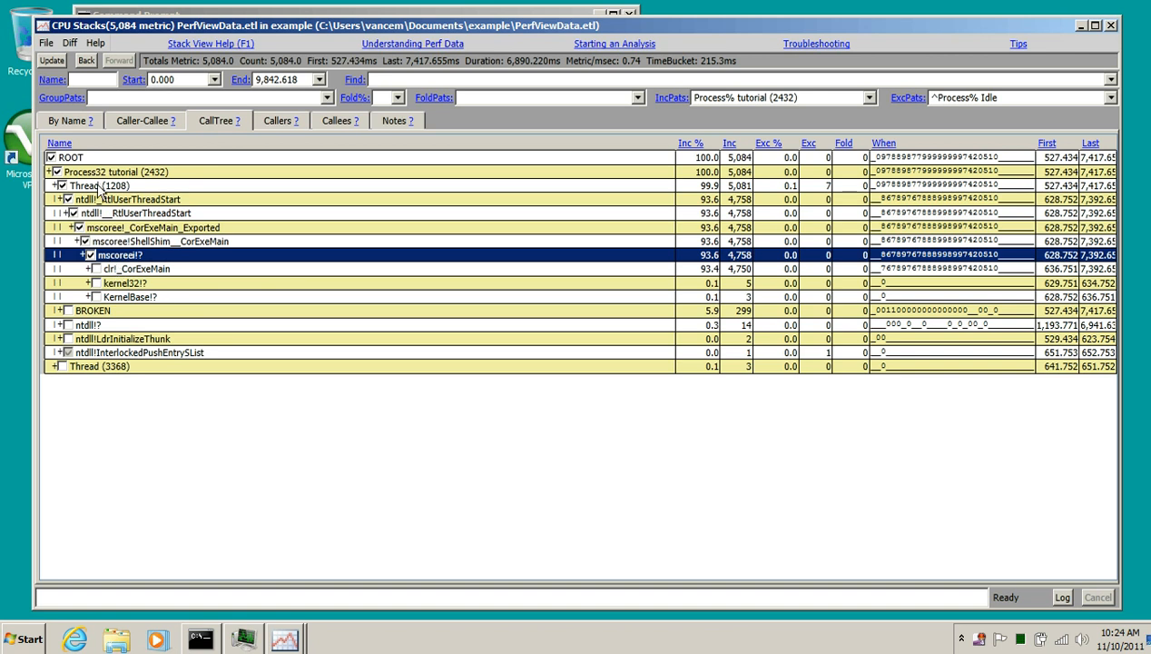
pyautogui.rightClick(67, 162)
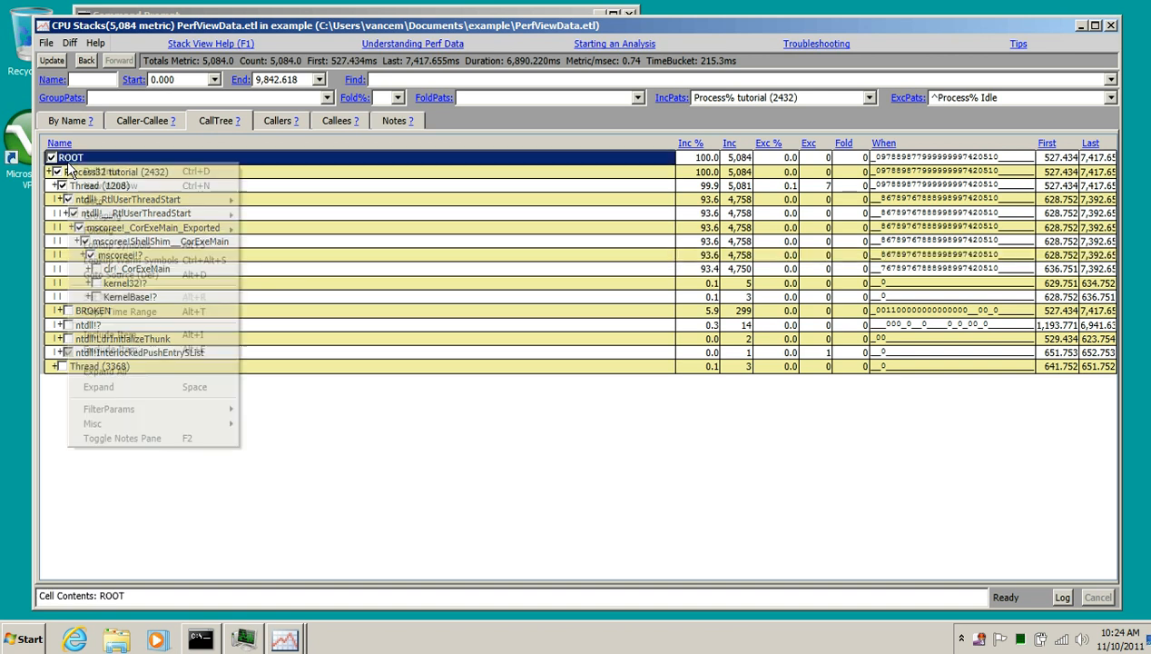
pyautogui.click(146, 373)
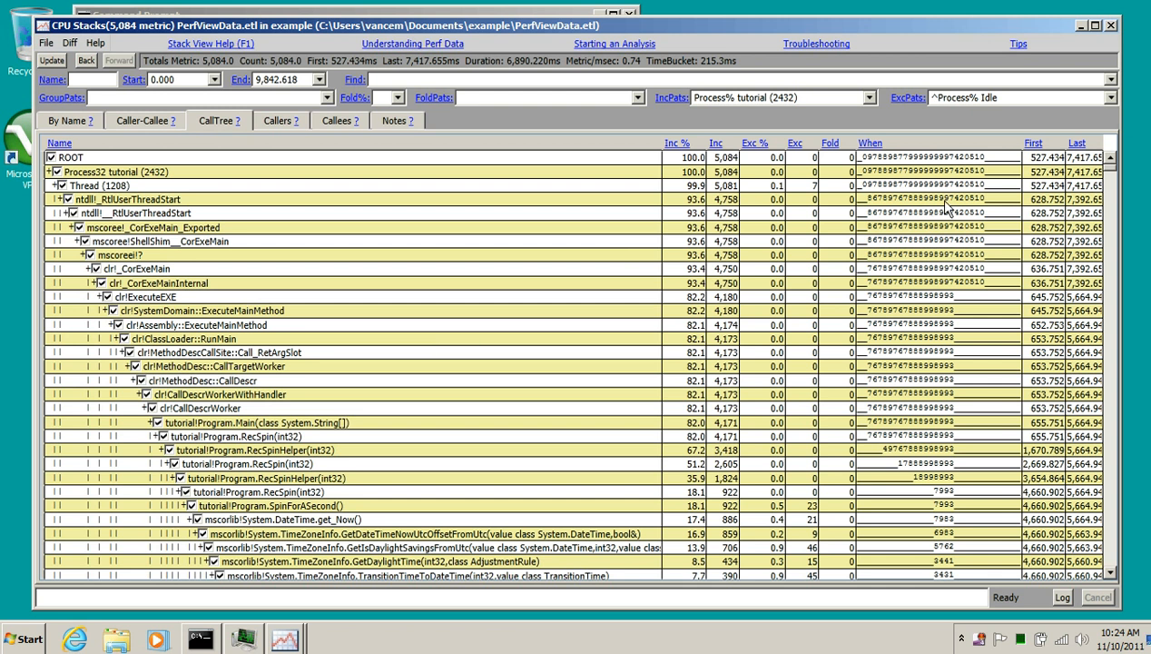
# Open the source code of tutorial!Program.Main from the call tree, trusting the tutorial.pdb symbol file
pyautogui.moveTo(1111, 177)
pyautogui.mouseDown()
pyautogui.moveTo(1102, 564)
pyautogui.moveTo(1096, 227)
pyautogui.moveTo(1120, 173)
pyautogui.mouseUp()
pyautogui.click(297, 424)
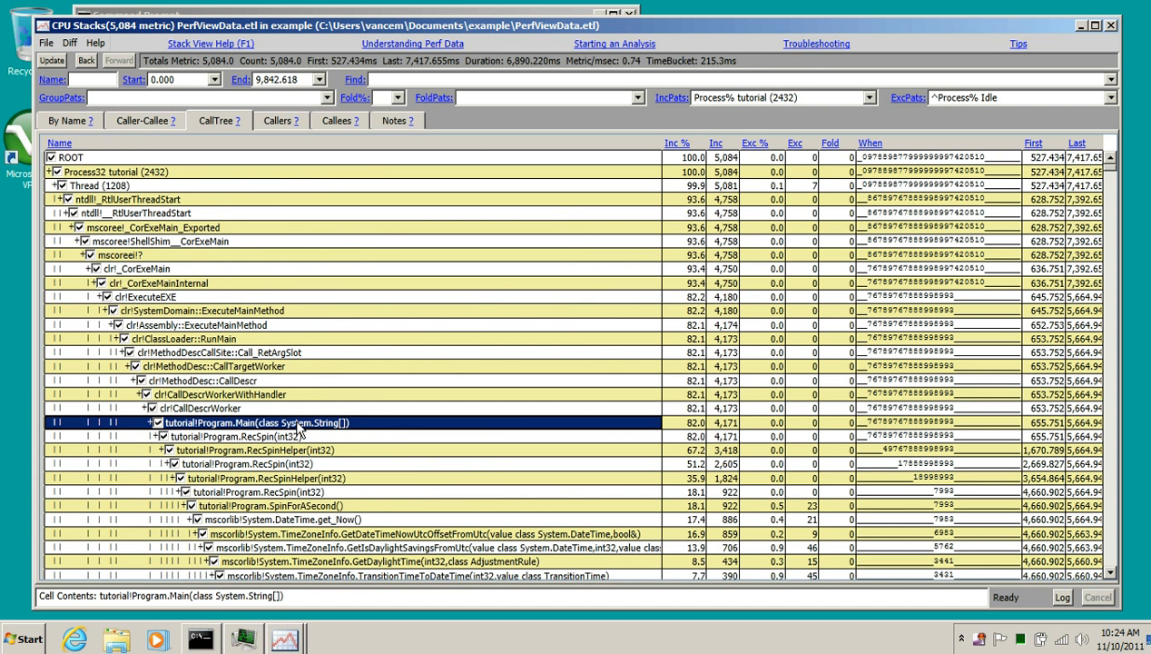
pyautogui.doubleClick(297, 424)
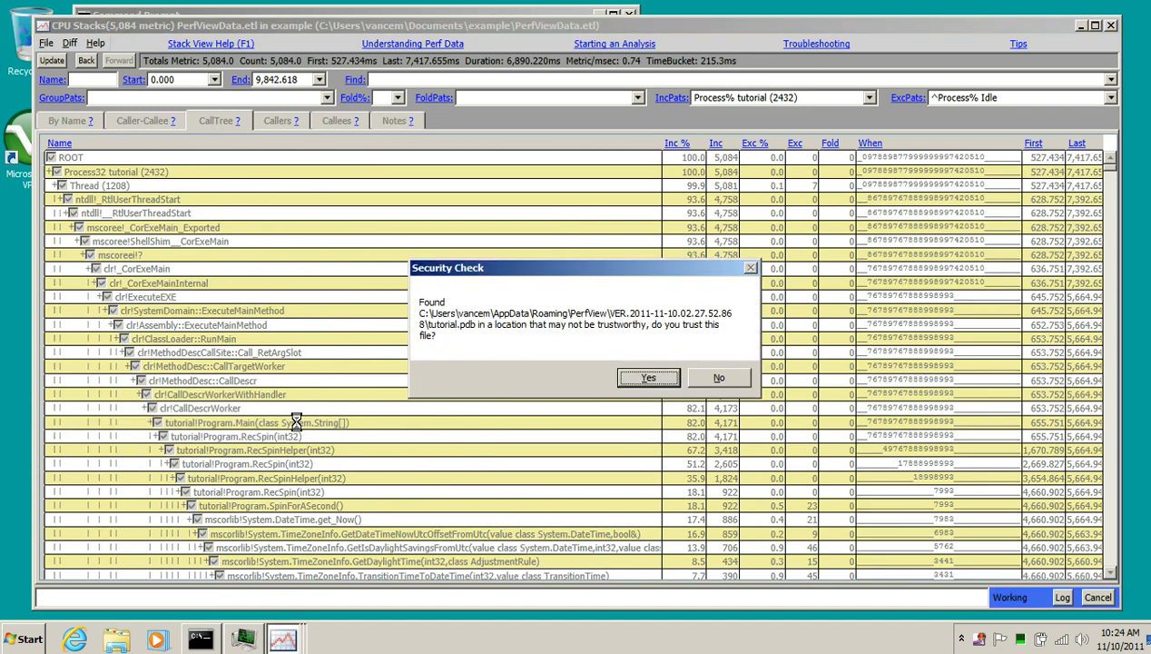
pyautogui.click(645, 379)
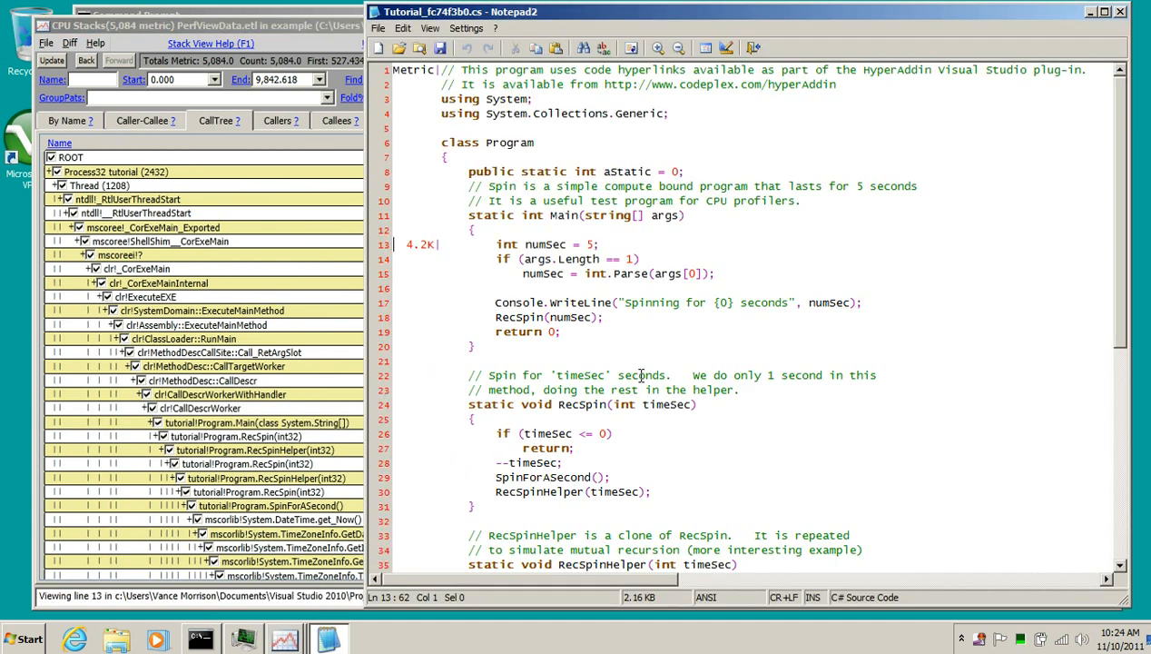
# Examine the Main method, its RecSpin(numSec) call and the RecSpin method in the tutorial source file
pyautogui.scroll(-1, 688, 318)
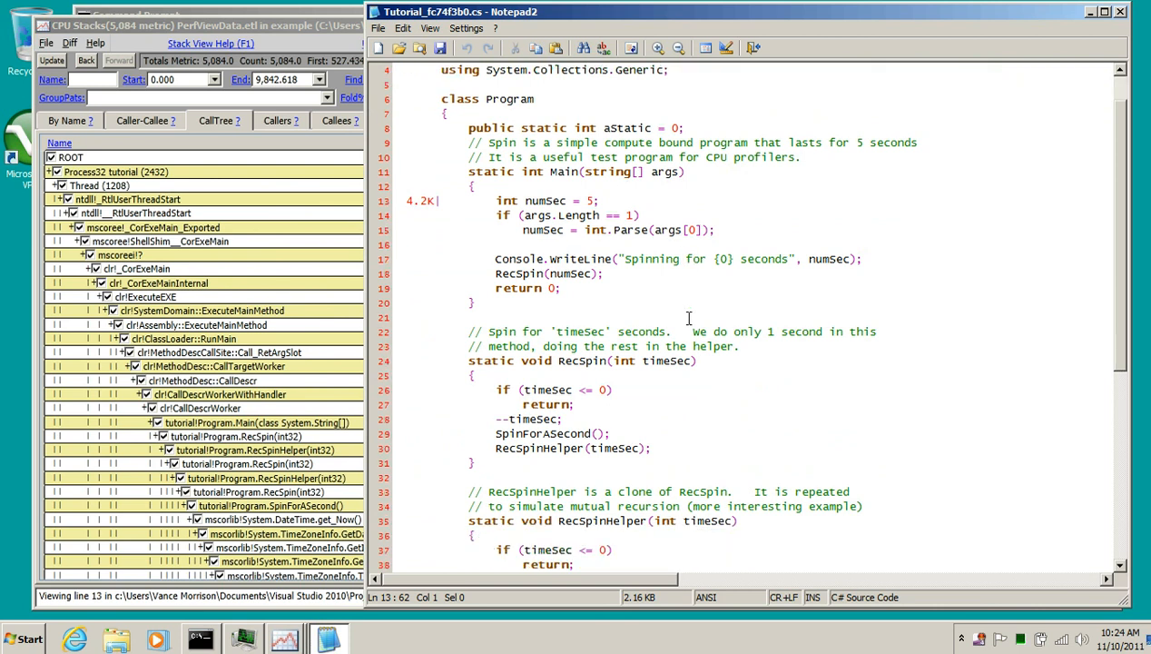
pyautogui.moveTo(469, 171); pyautogui.dragTo(661, 198)
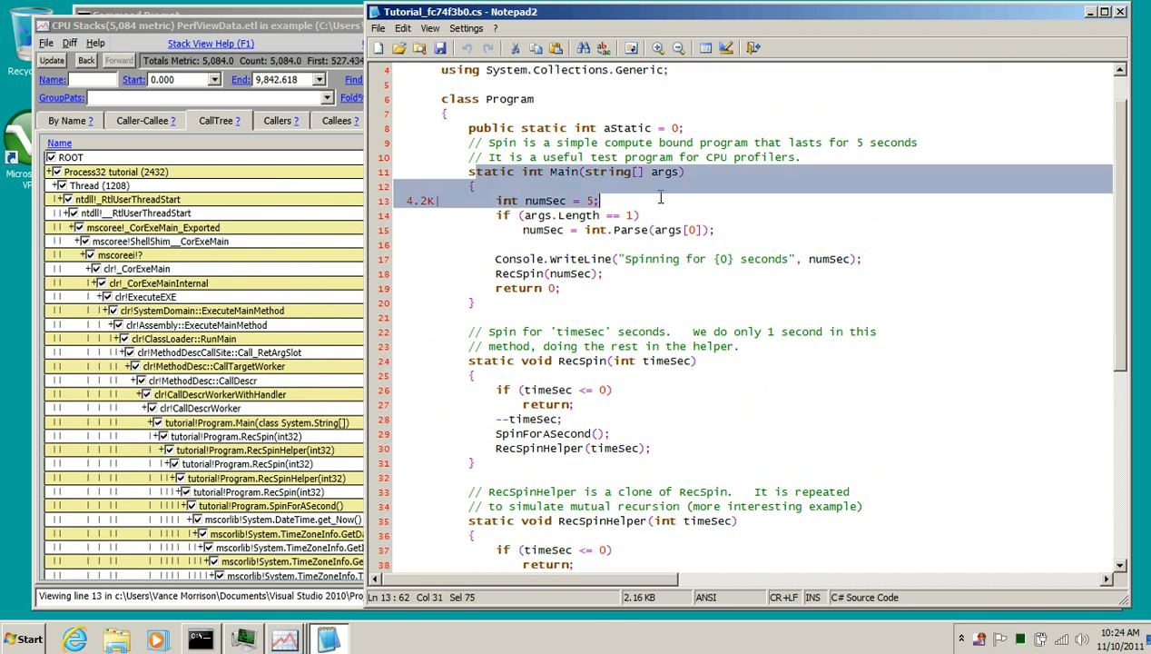
pyautogui.moveTo(492, 271); pyautogui.dragTo(615, 275)
pyautogui.click(559, 363)
pyautogui.scroll(-5, 578, 421)
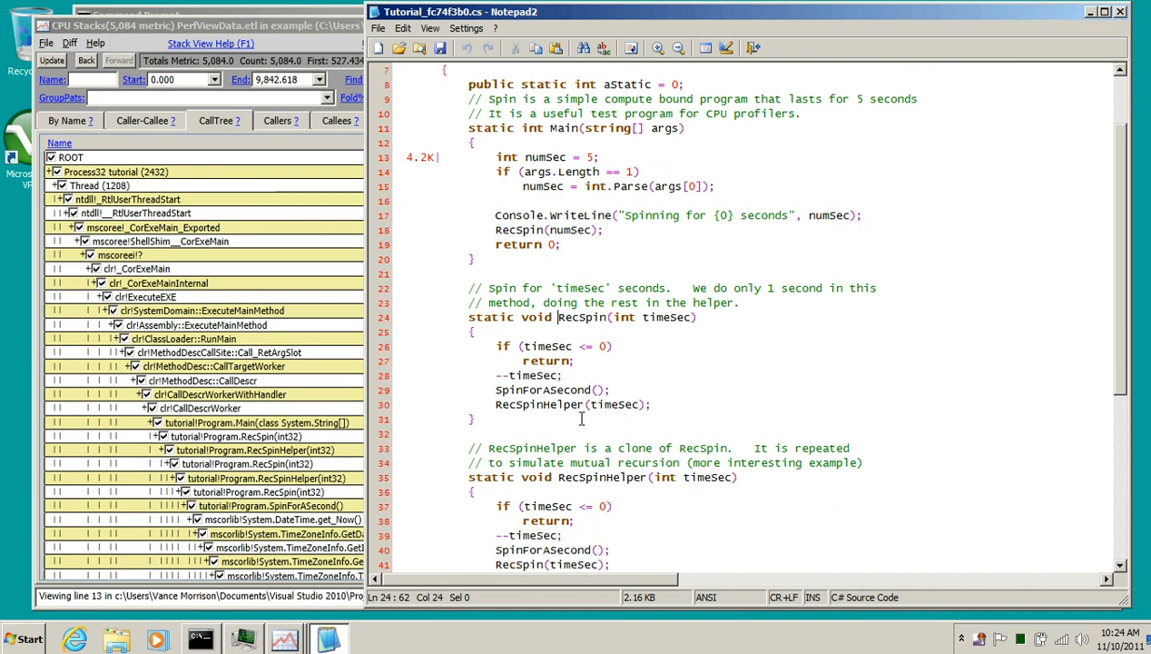
# Examine the SpinForASecond method with its for loop and DateTime.Now check, and close the source file
pyautogui.scroll(-3, 597, 312)
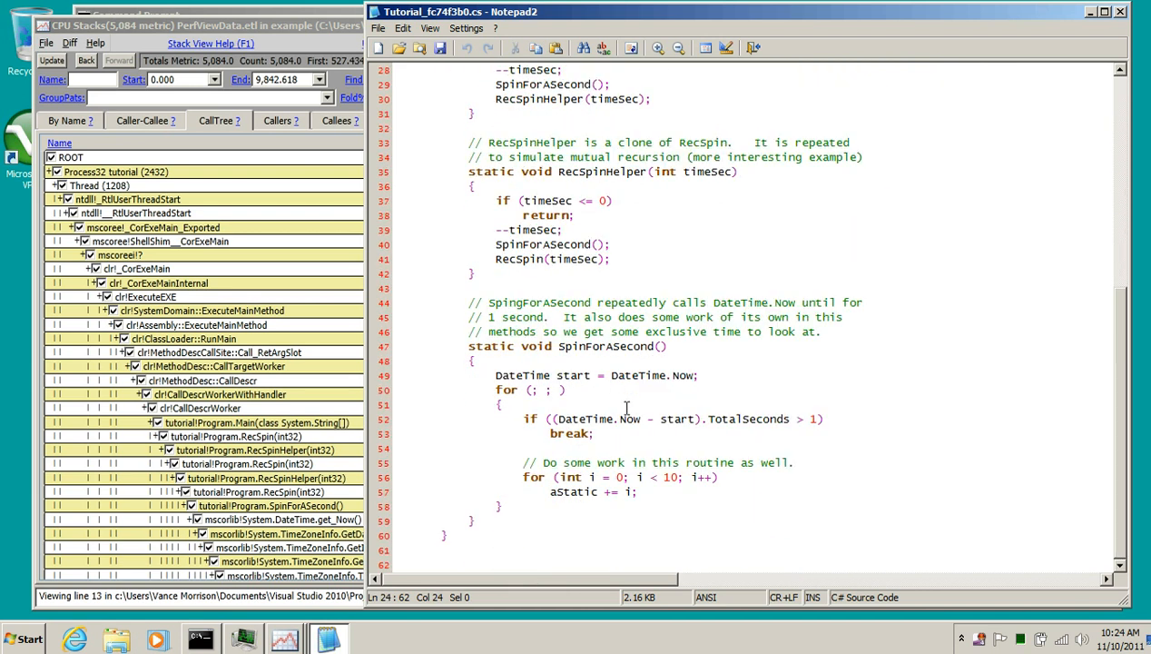
pyautogui.moveTo(464, 360); pyautogui.dragTo(619, 444)
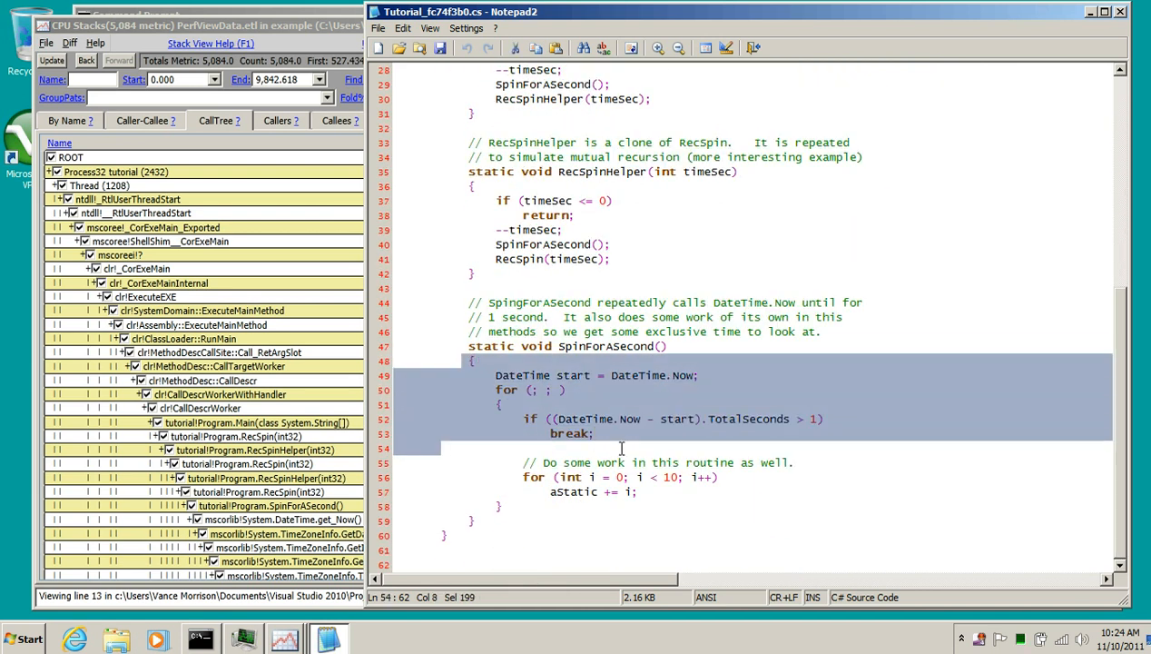
pyautogui.click(548, 419)
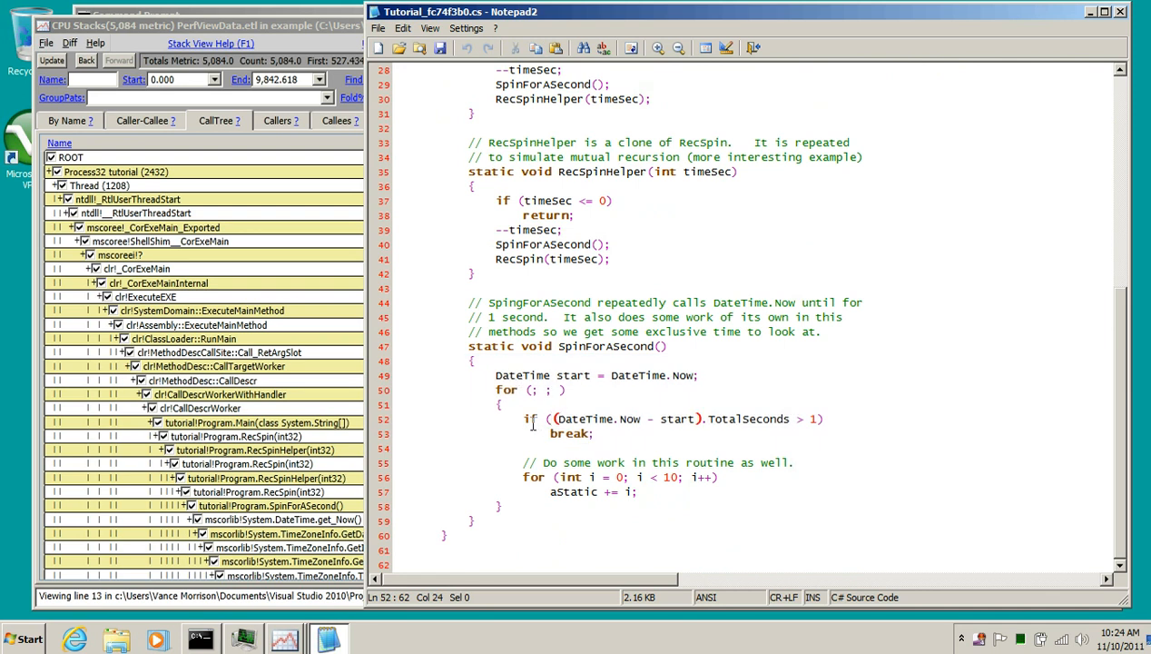
pyautogui.moveTo(504, 414); pyautogui.dragTo(617, 430)
pyautogui.moveTo(489, 392); pyautogui.dragTo(640, 419)
pyautogui.click(581, 419)
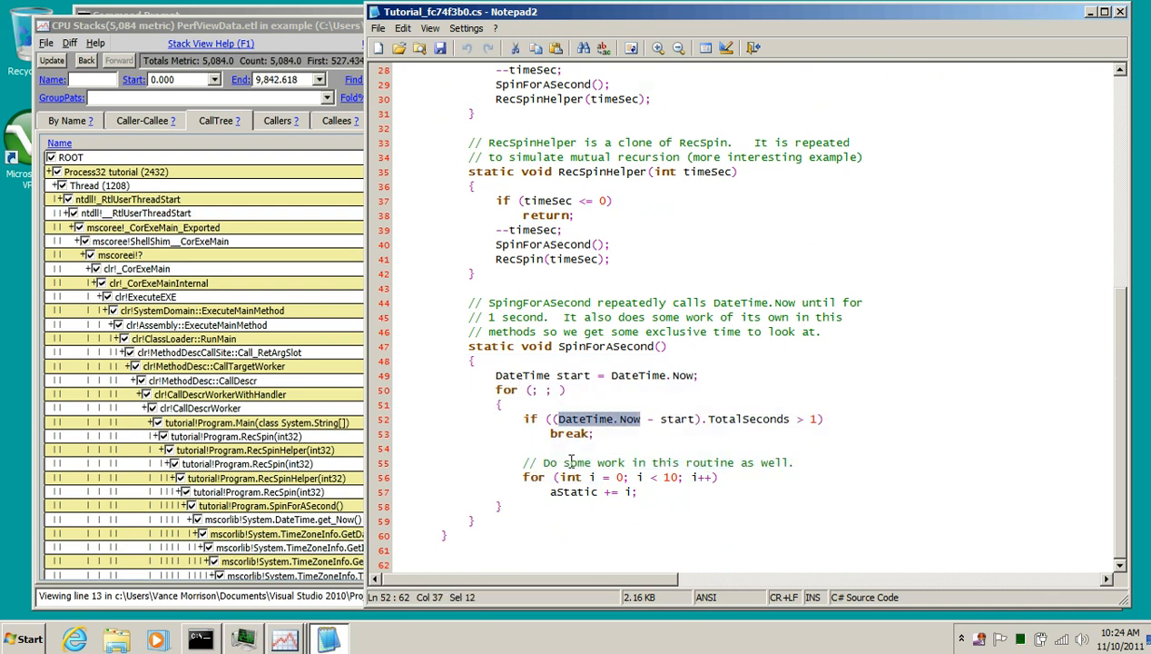
pyautogui.moveTo(506, 508); pyautogui.dragTo(361, 401)
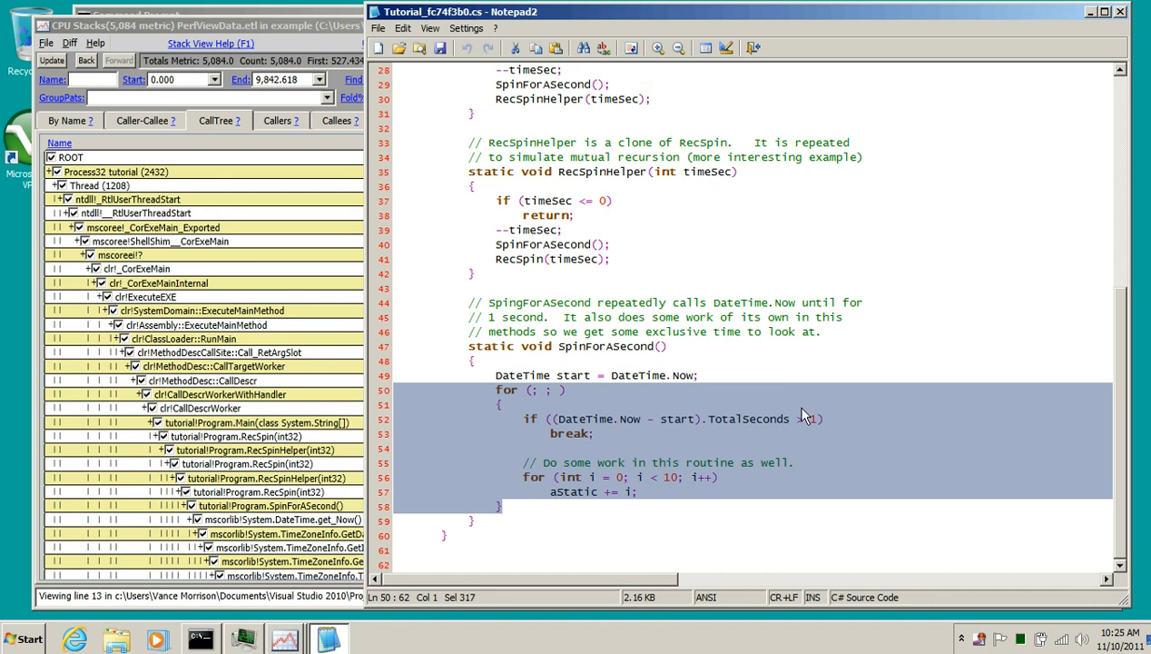
pyautogui.click(672, 445)
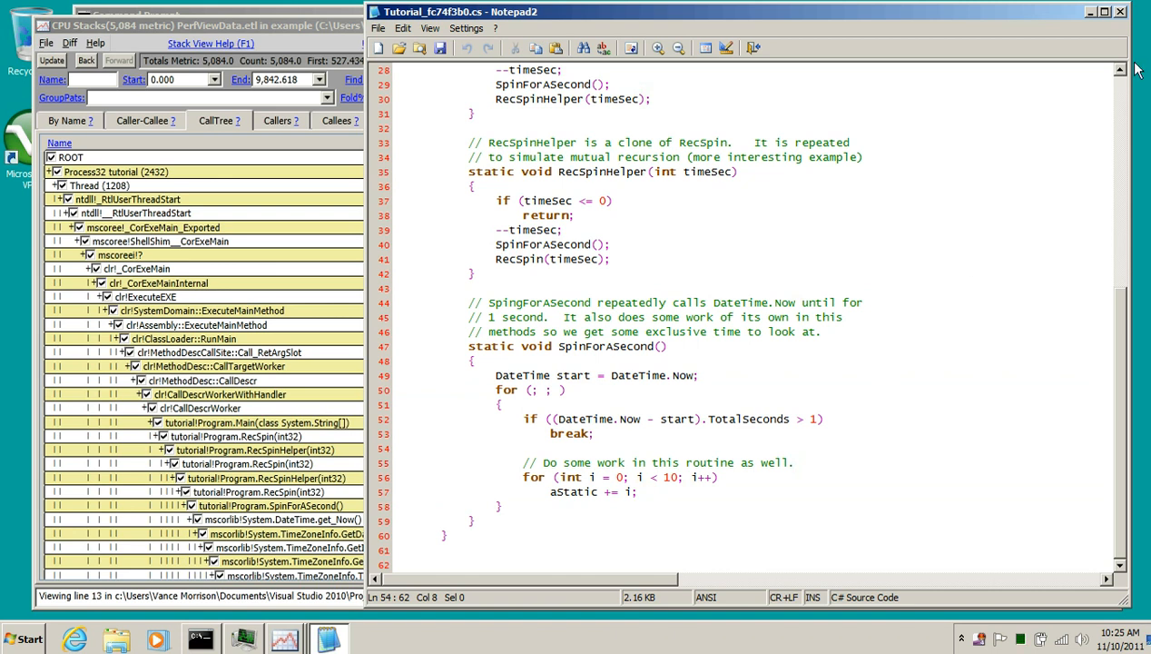
pyautogui.click(1119, 12)
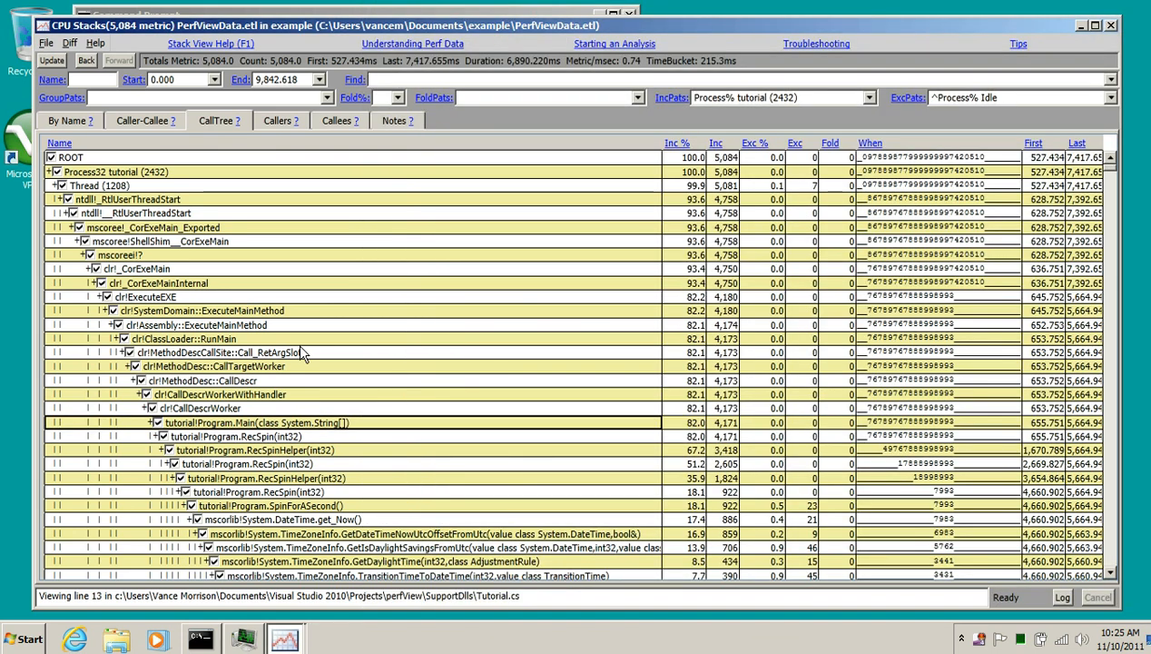
# Examine the expanded call tree down to the DateTime internals, and trace the path from ROOT through the process and thread to clr!_CorExeMain
pyautogui.scroll(-7, 313, 374)
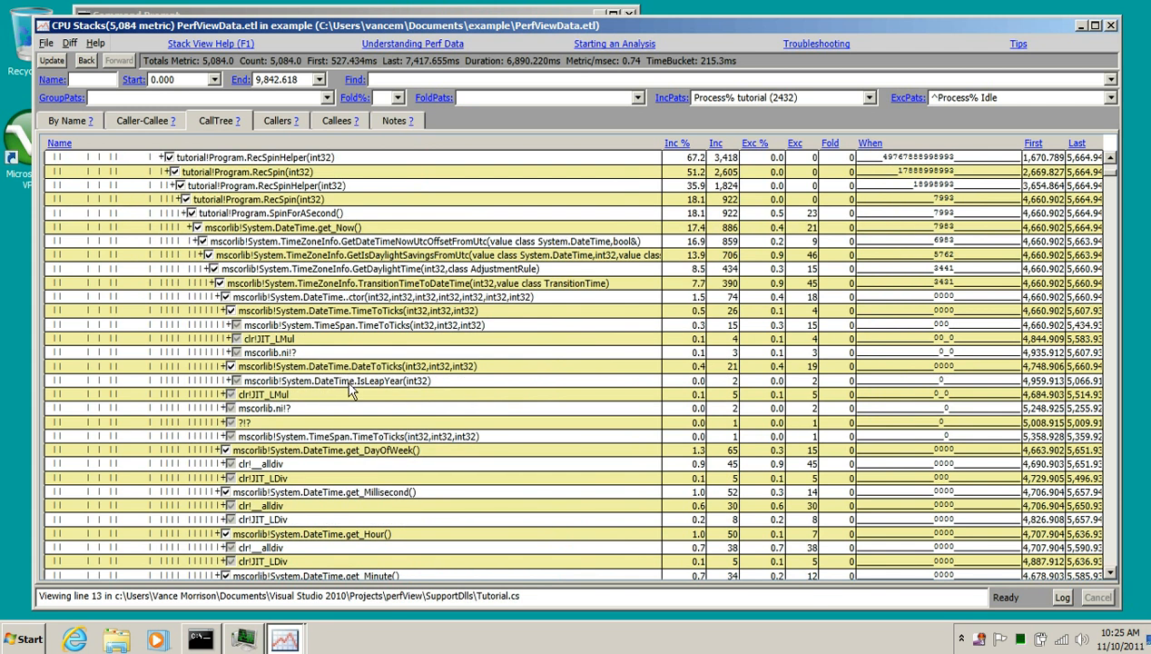
pyautogui.scroll(7, 352, 388)
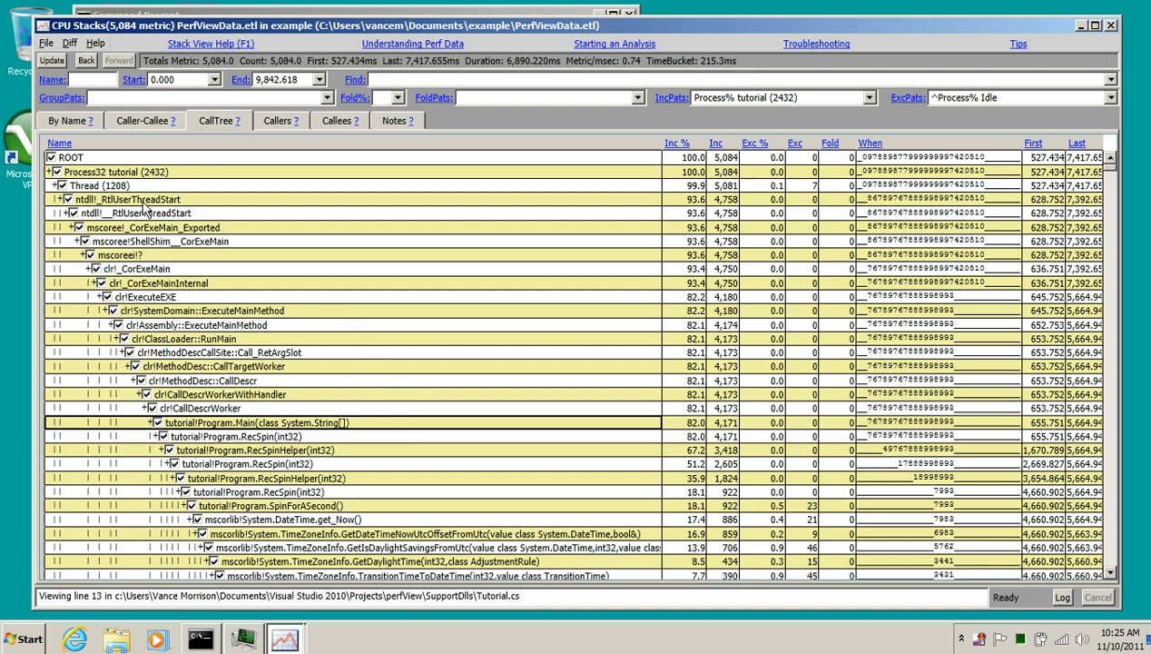
pyautogui.click(89, 160)
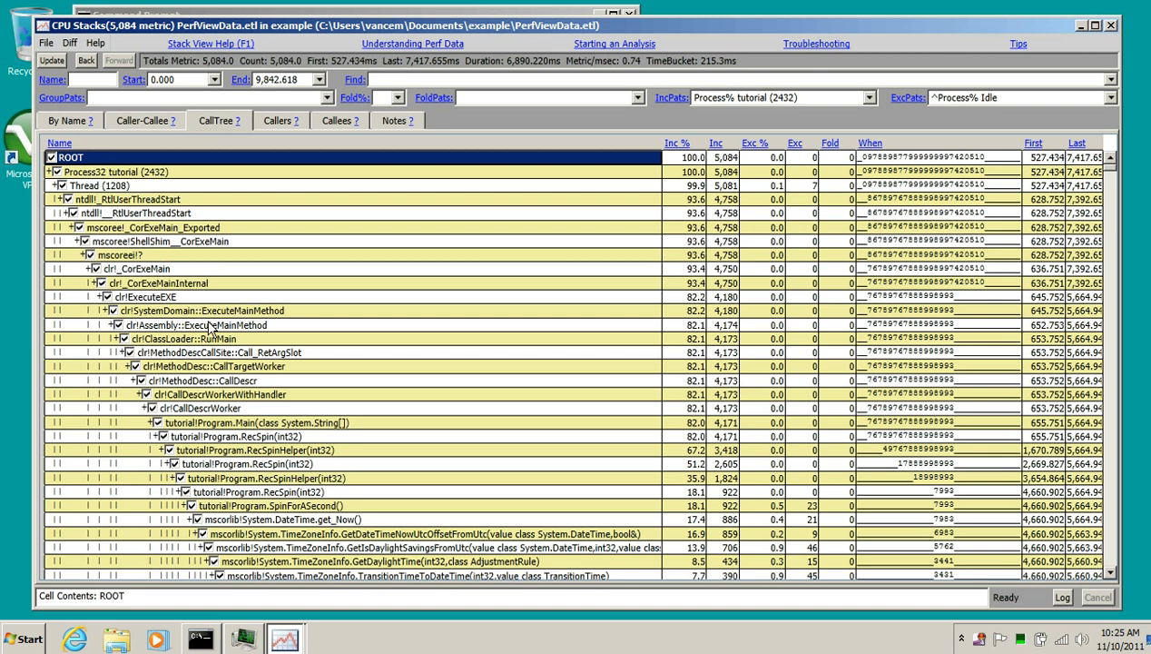
pyautogui.click(96, 173)
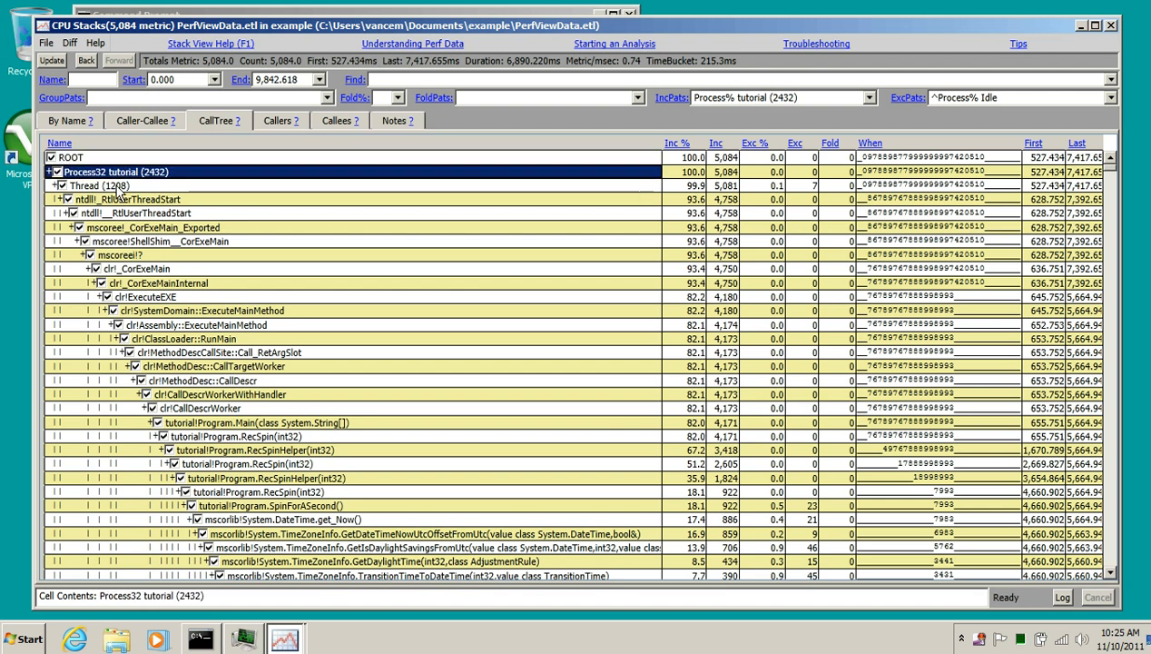
pyautogui.click(118, 187)
pyautogui.click(132, 201)
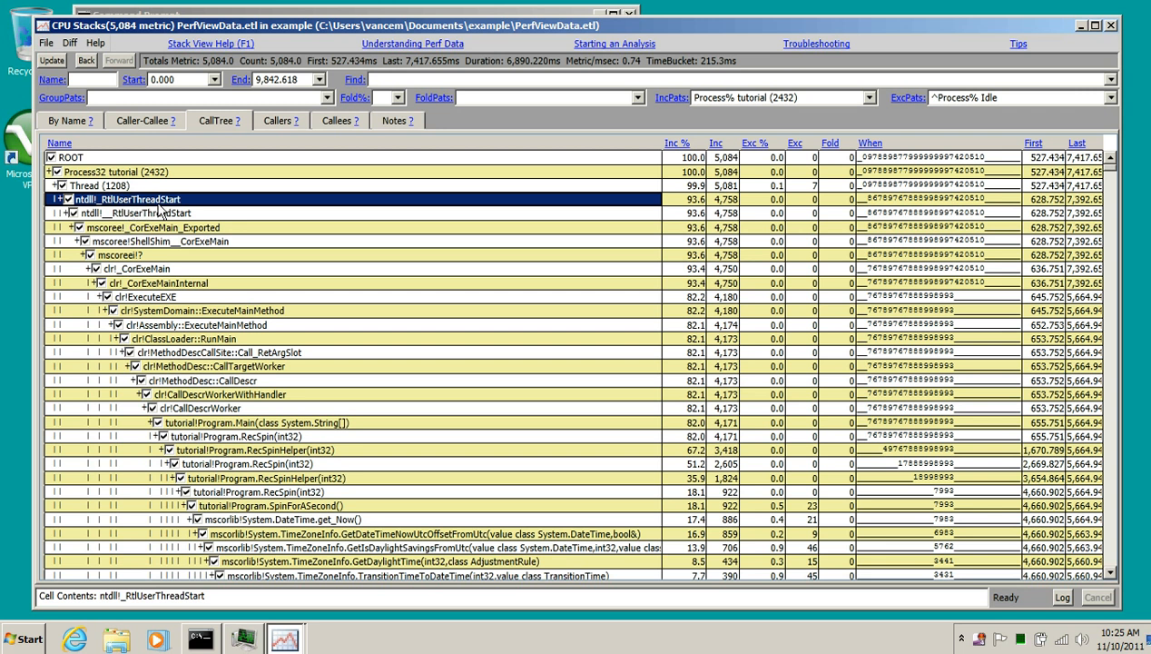
pyautogui.click(128, 229)
pyautogui.click(127, 269)
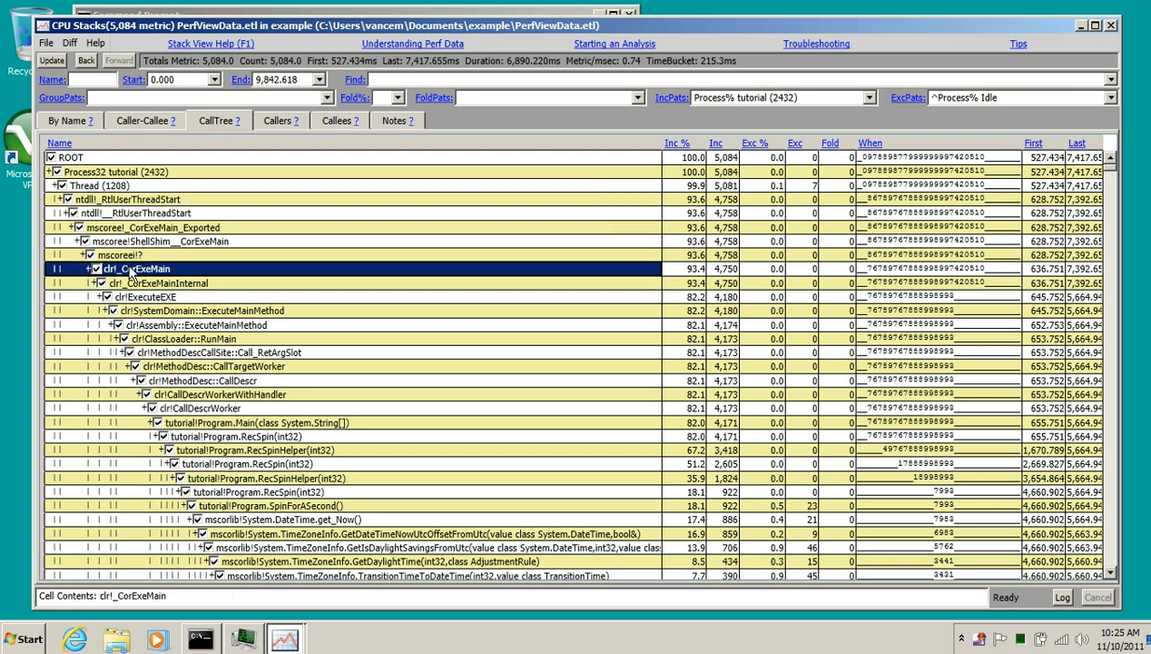
# Trace the call path through the clr!ExecuteEXE and CallDescr runtime frames to tutorial!Program.Main and its nested RecSpin and RecSpinHelper calls
pyautogui.click(138, 312)
pyautogui.click(156, 367)
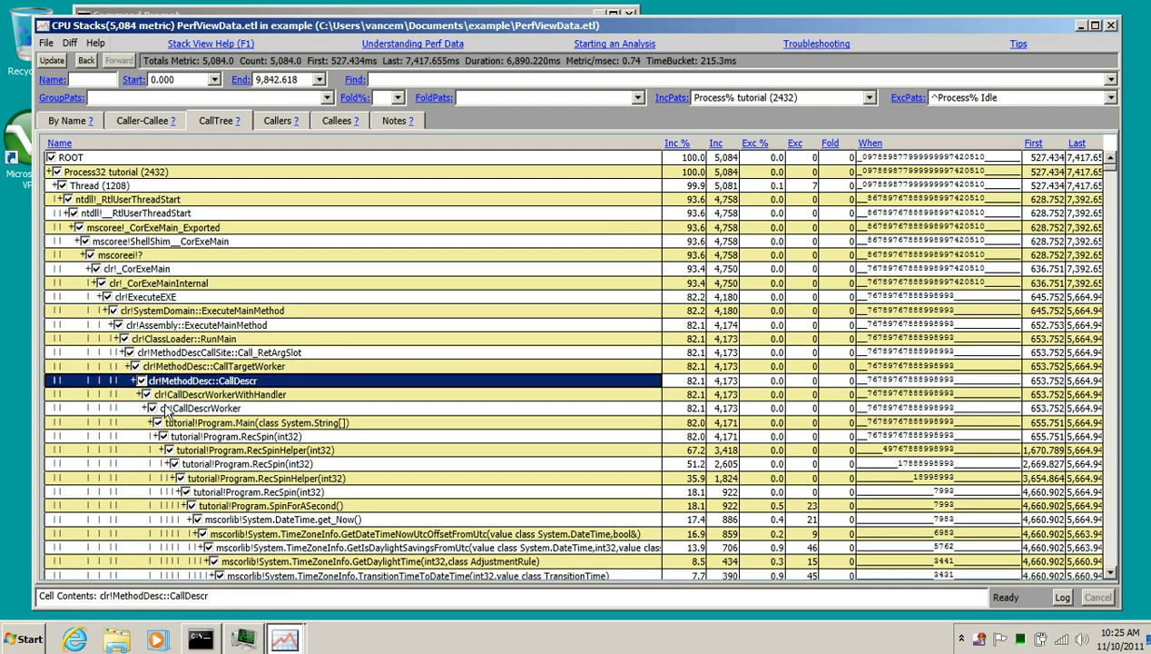
pyautogui.click(204, 424)
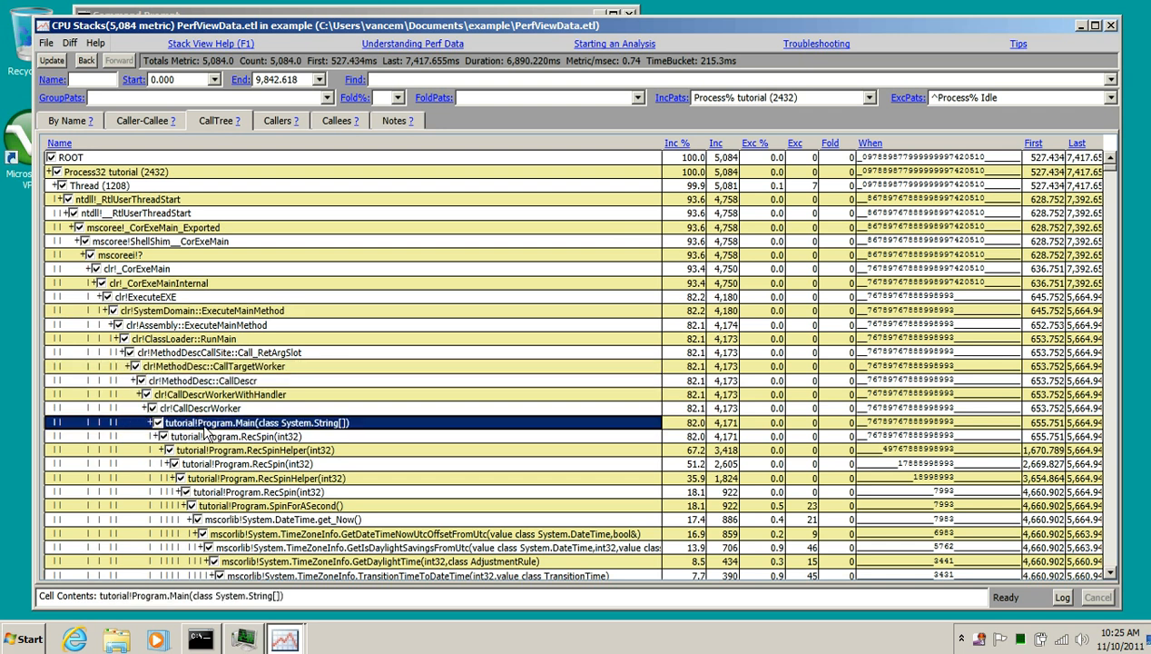
pyautogui.scroll(-4, 280, 440)
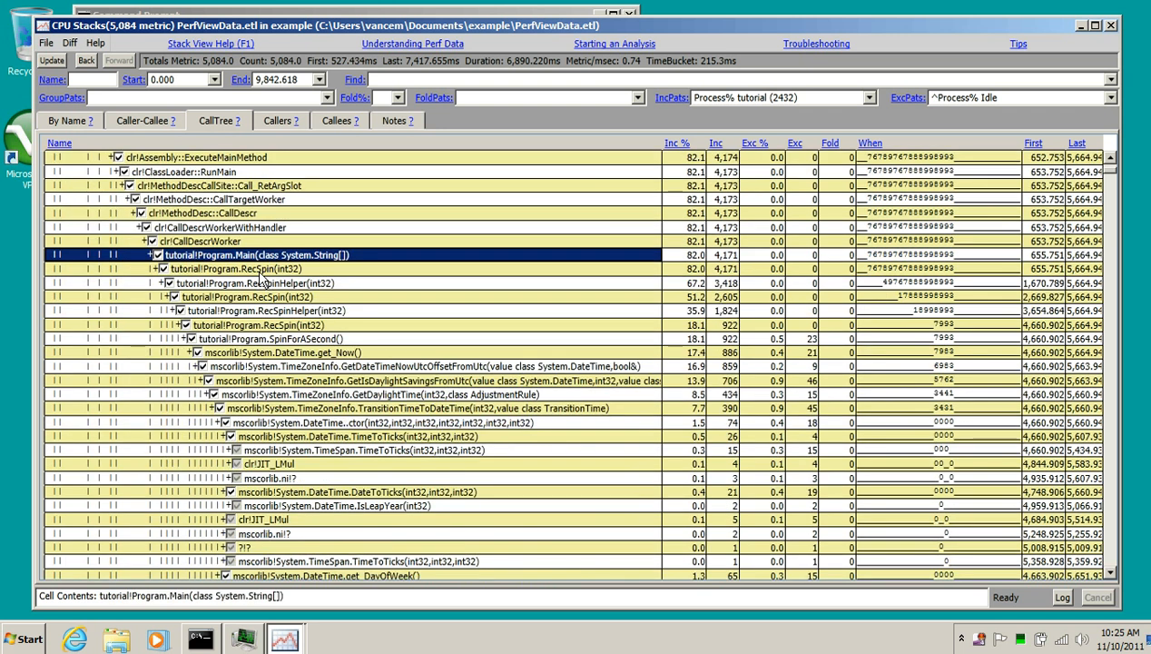
pyautogui.click(260, 271)
pyautogui.click(256, 285)
pyautogui.click(260, 299)
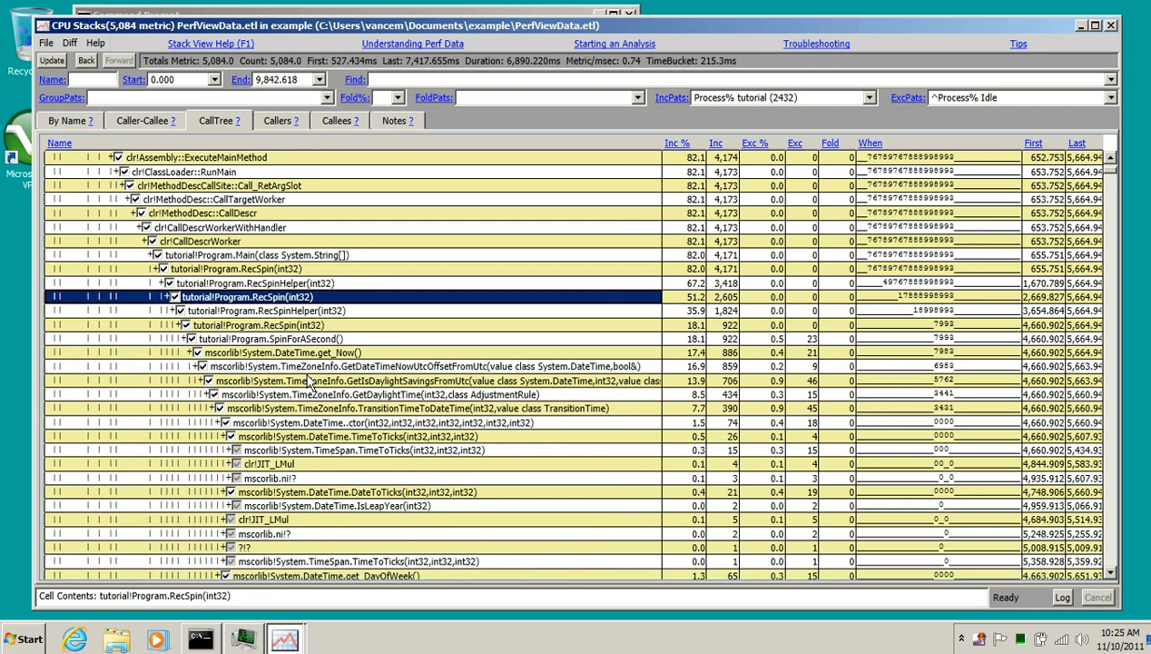
# Examine the frames below System.DateTime.get_Now, from the TimeZoneInfo methods down to TimeToTicks and clr!JIT_LMul
pyautogui.click(304, 353)
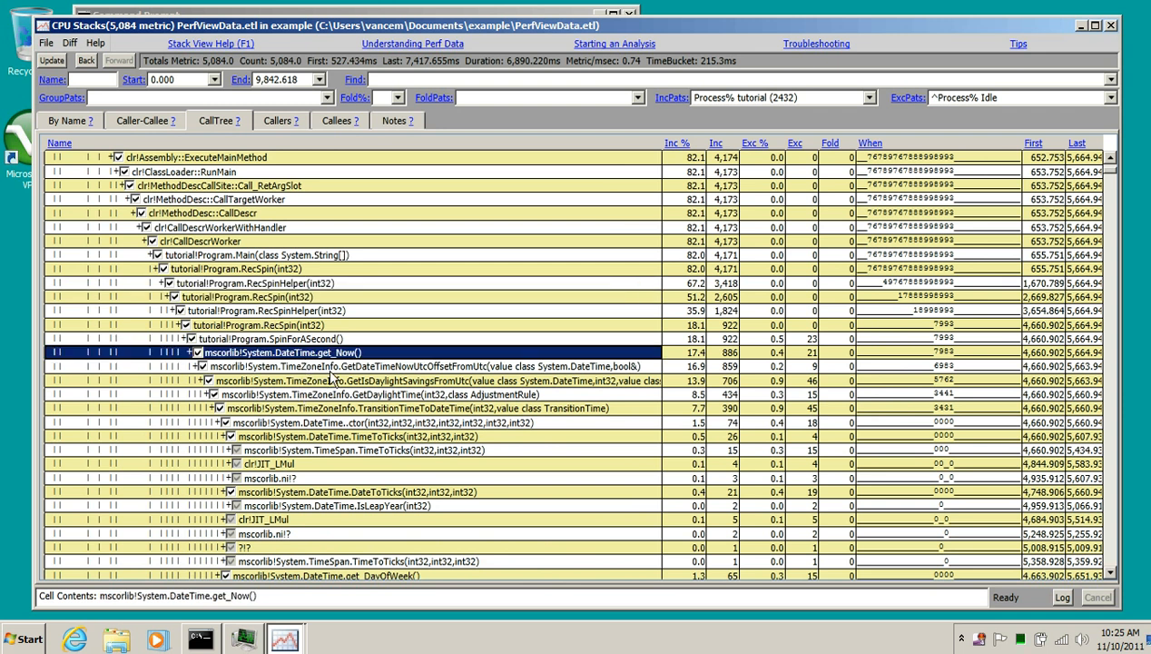
pyautogui.click(334, 369)
pyautogui.click(347, 382)
pyautogui.click(355, 396)
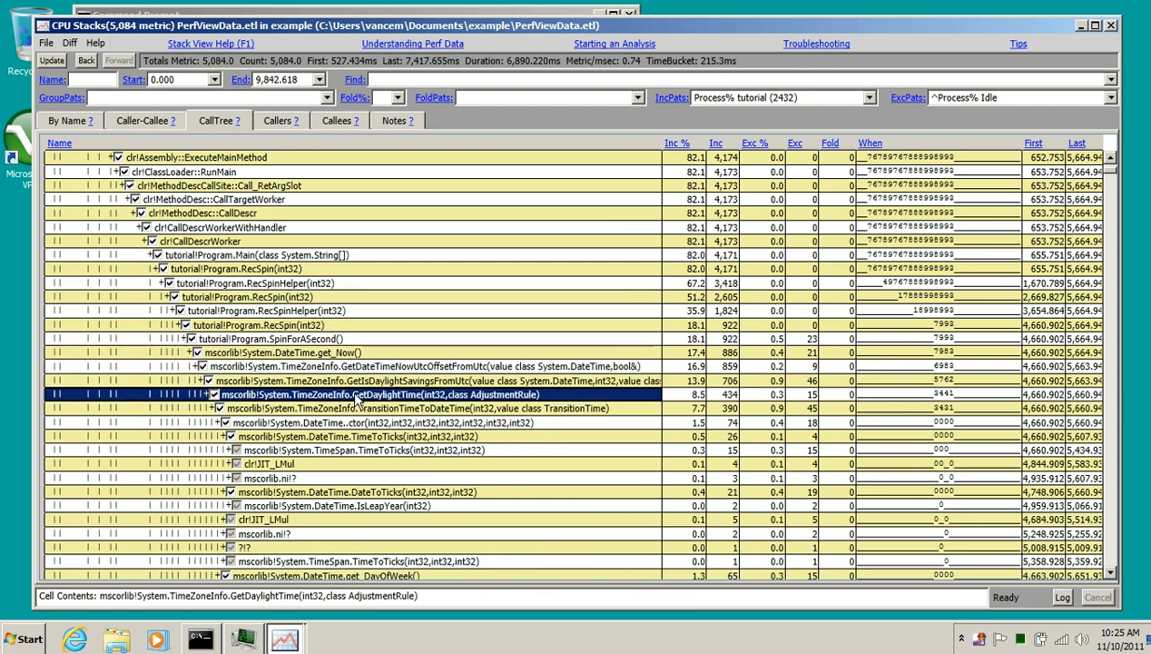
pyautogui.click(352, 409)
pyautogui.click(330, 424)
pyautogui.click(323, 437)
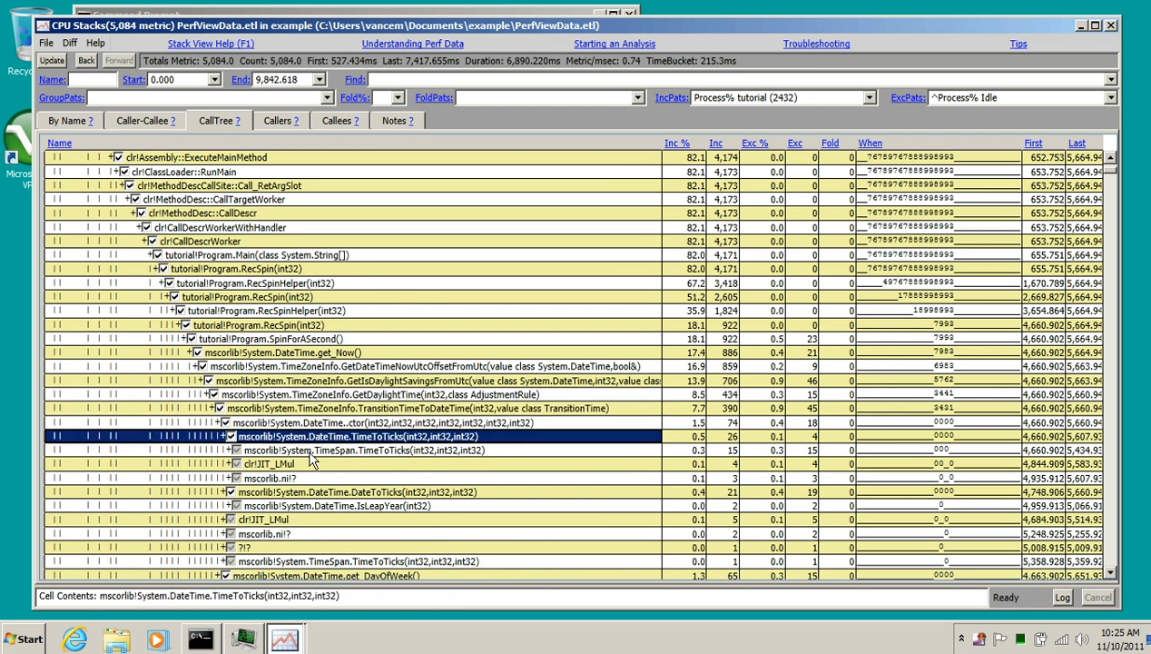
pyautogui.click(307, 452)
pyautogui.click(305, 465)
pyautogui.scroll(-2, 306, 479)
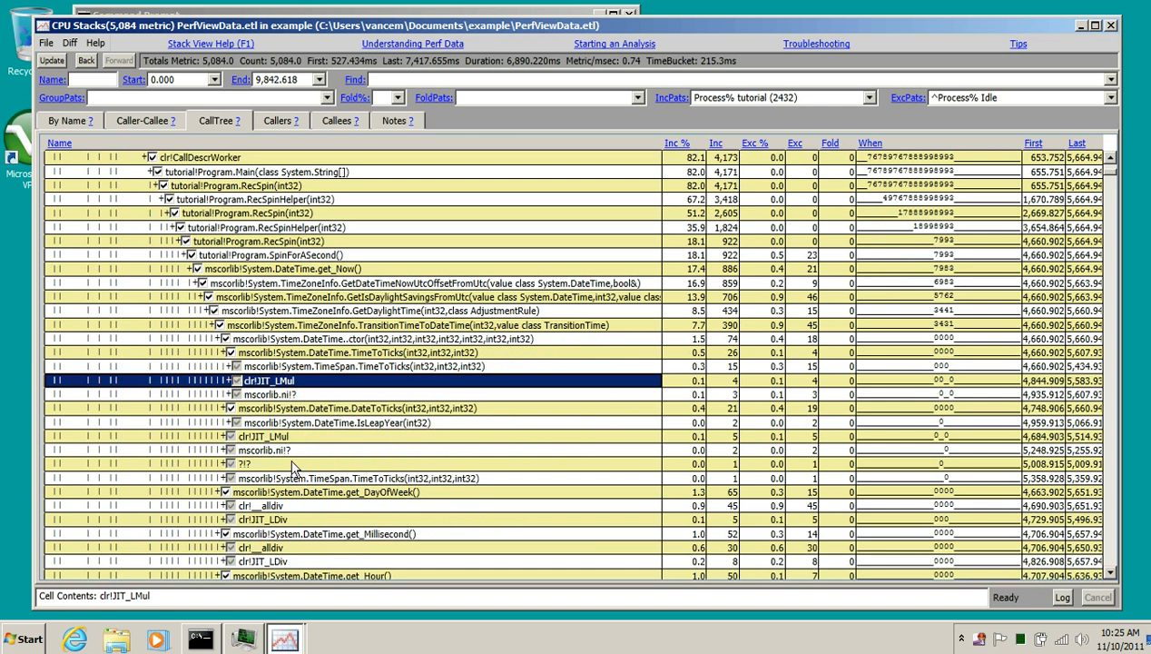
pyautogui.scroll(-2, 293, 463)
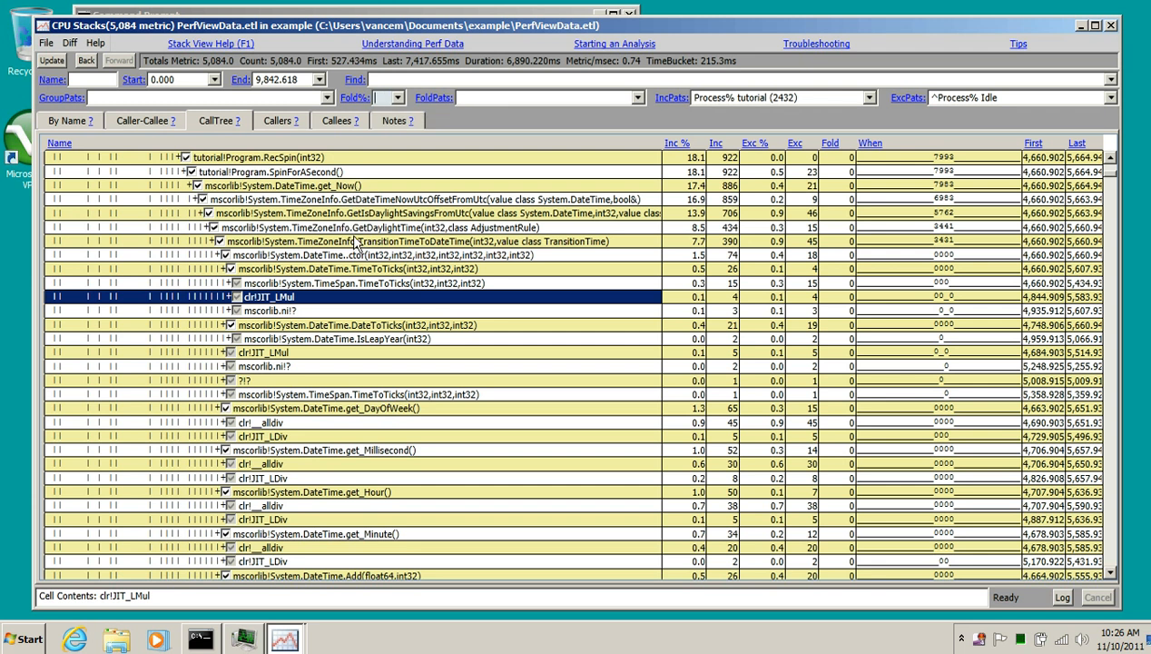
pyautogui.write('1')
pyautogui.press('Return')
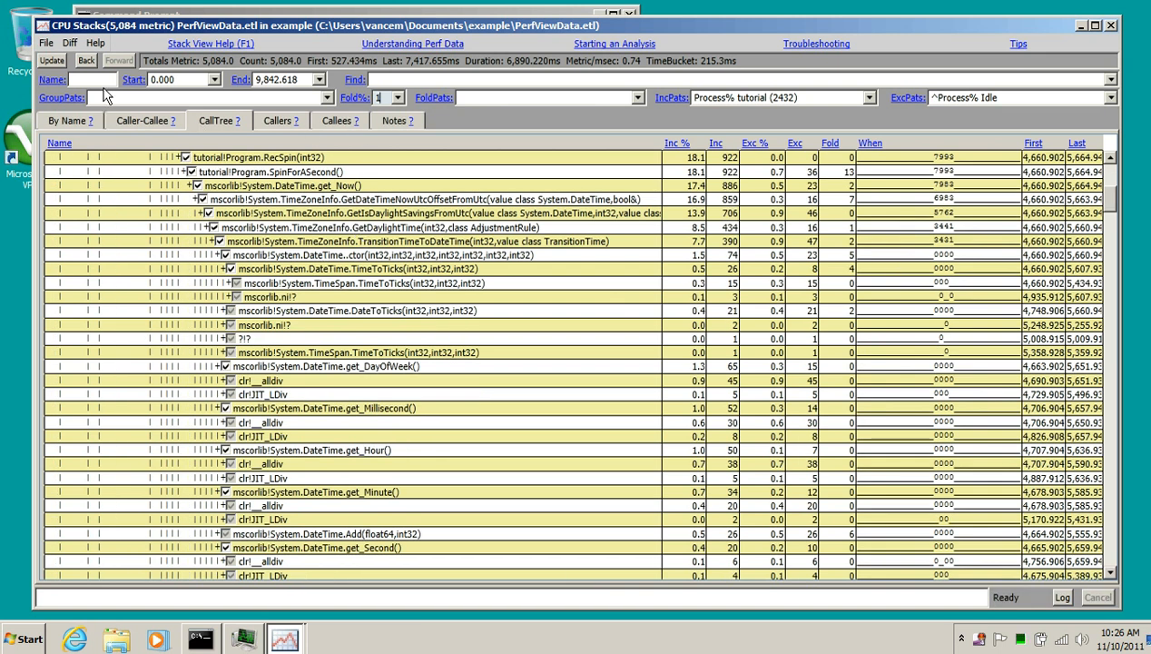
pyautogui.click(87, 60)
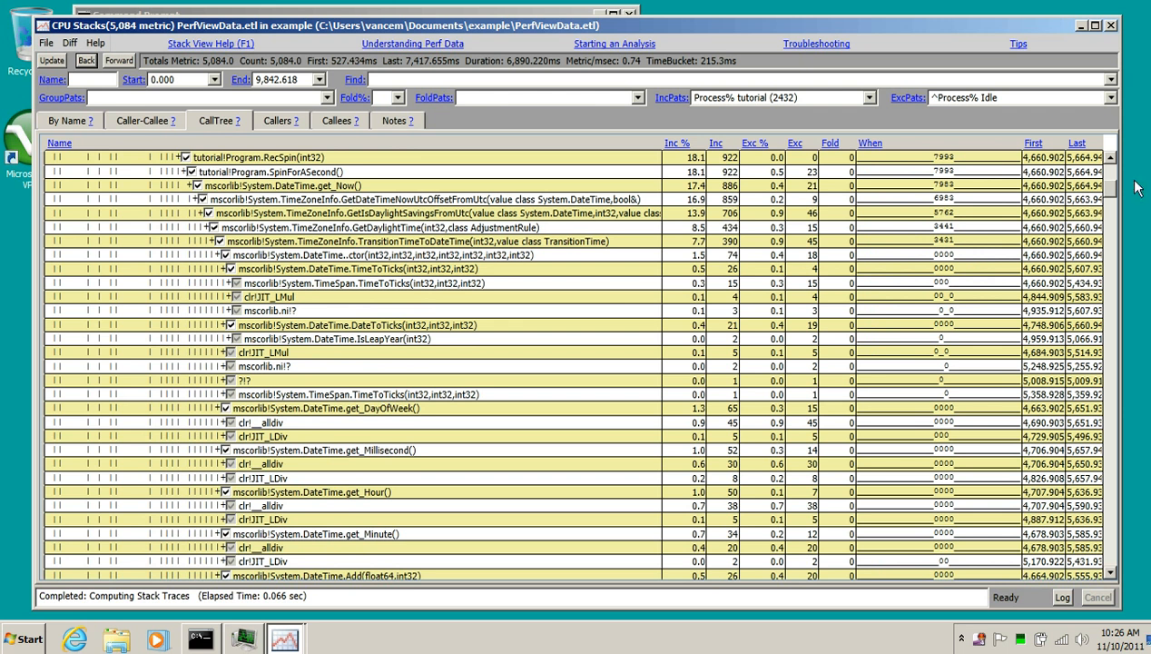
pyautogui.moveTo(1112, 192); pyautogui.dragTo(1111, 173)
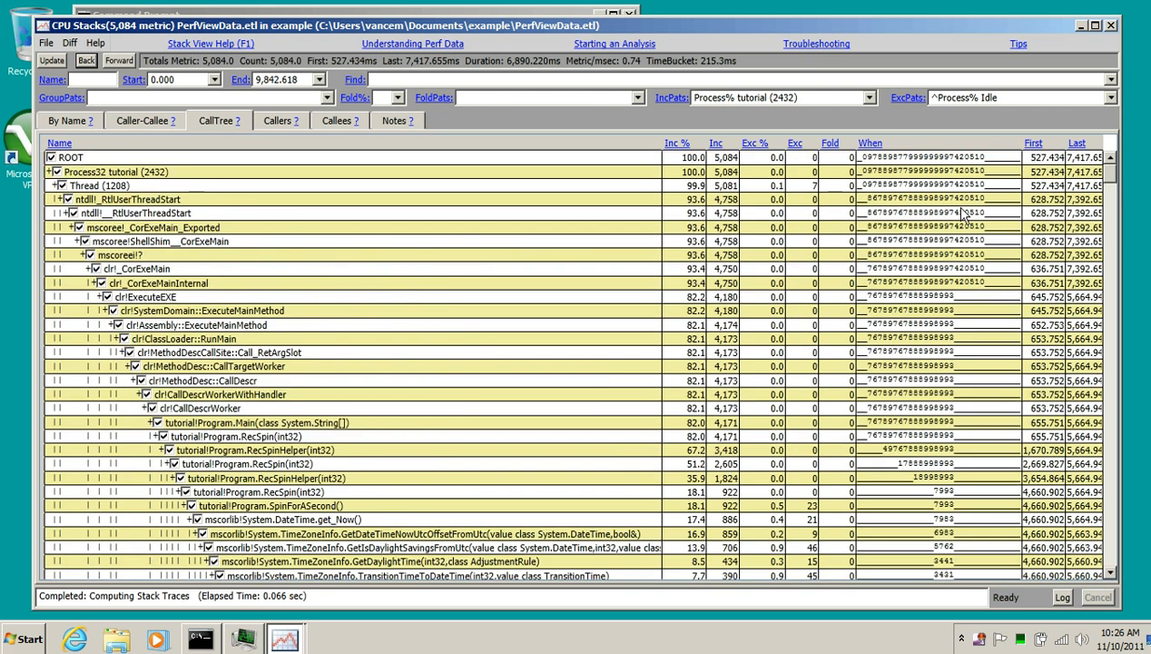
# Set the fold percentage to 1 and compare ROOT's inclusive count with the total metric
pyautogui.click(385, 99)
pyautogui.write('1')
pyautogui.press('Return')
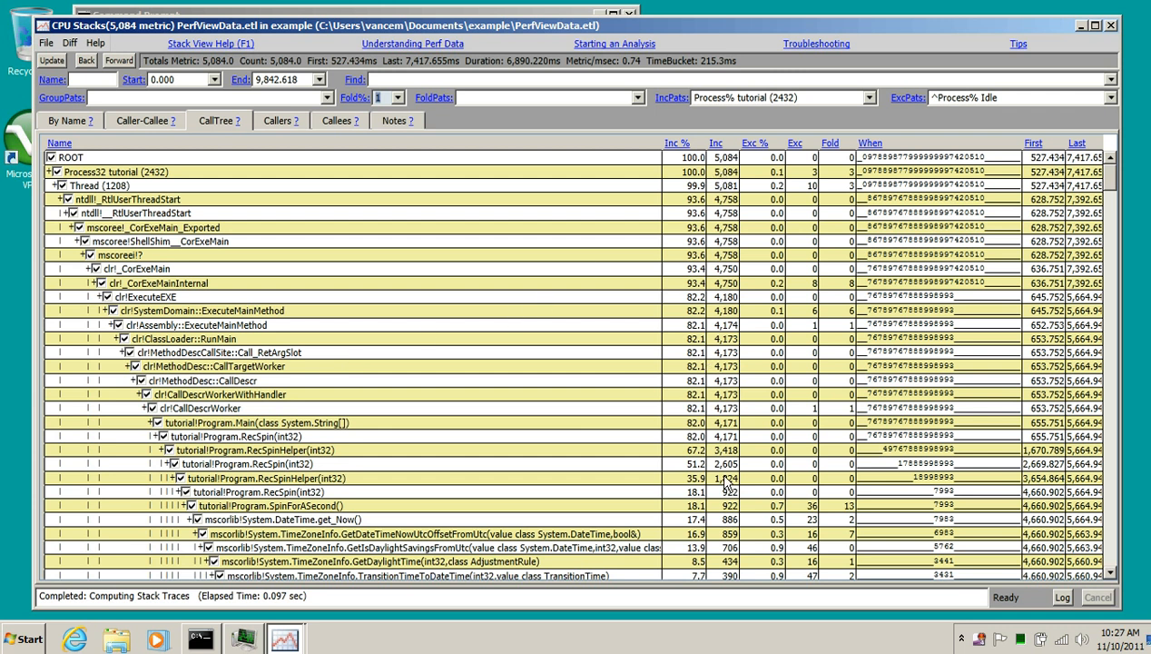
pyautogui.click(723, 158)
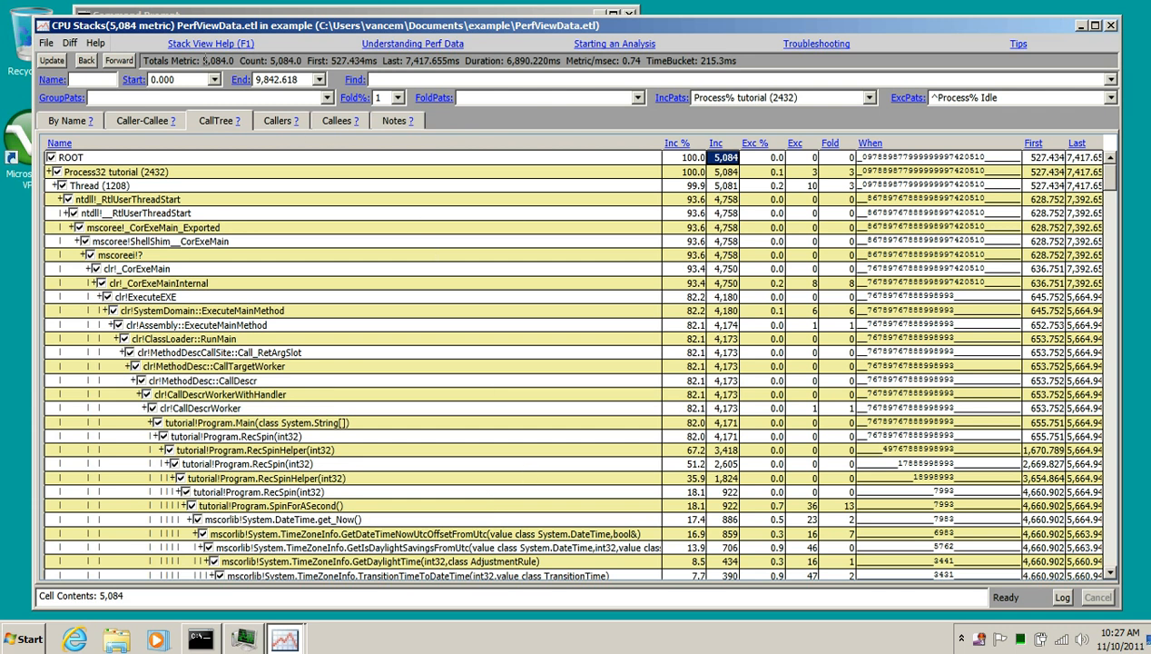
pyautogui.moveTo(199, 60); pyautogui.dragTo(247, 58)
# Set the fold percentage to 10 and review the folded call tree down to the DateTime frames
pyautogui.click(373, 99)
pyautogui.write('10')
pyautogui.press('Return')
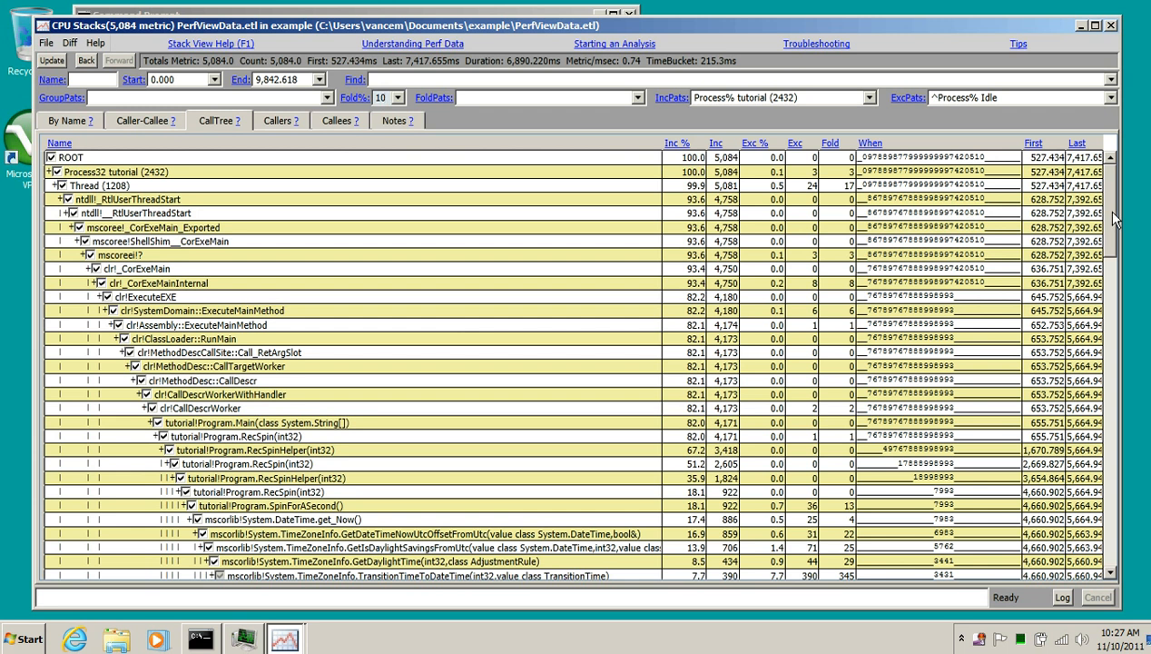
pyautogui.moveTo(1110, 214); pyautogui.dragTo(1105, 174)
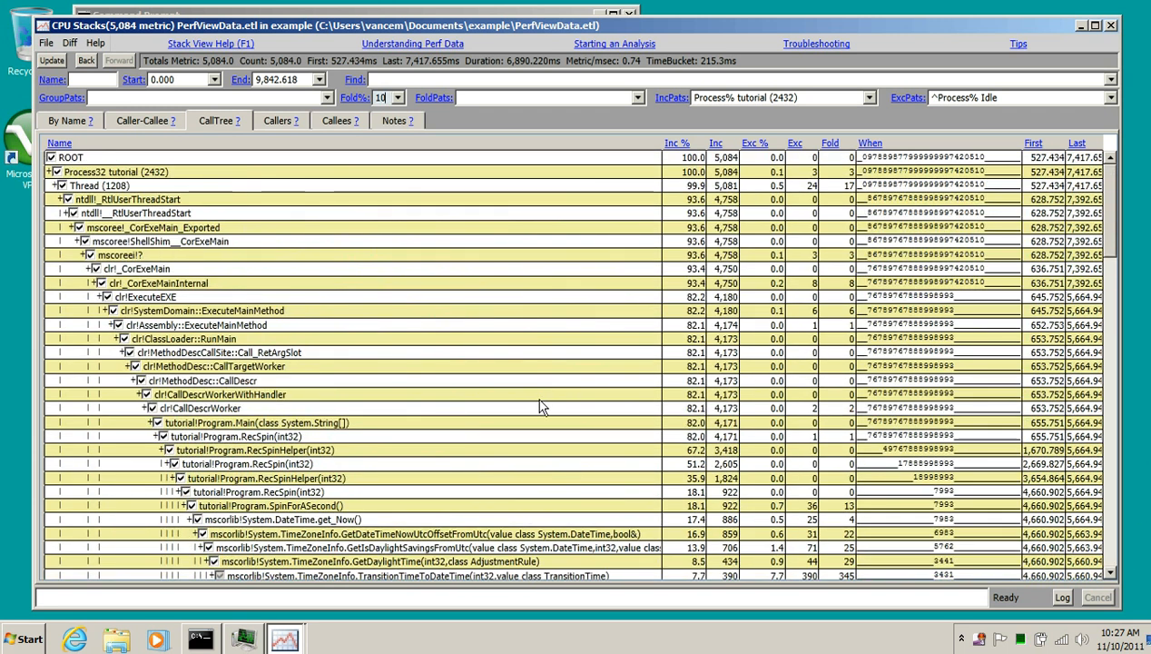
pyautogui.scroll(-4, 232, 332)
pyautogui.scroll(-6, 241, 336)
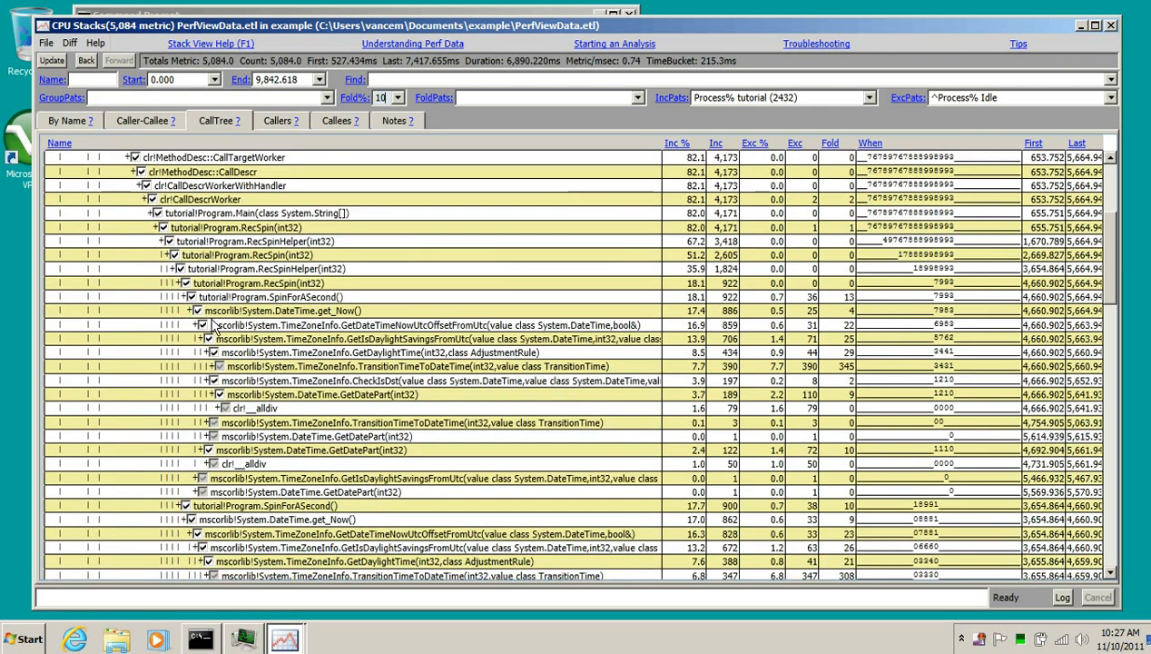
pyautogui.scroll(8, 361, 458)
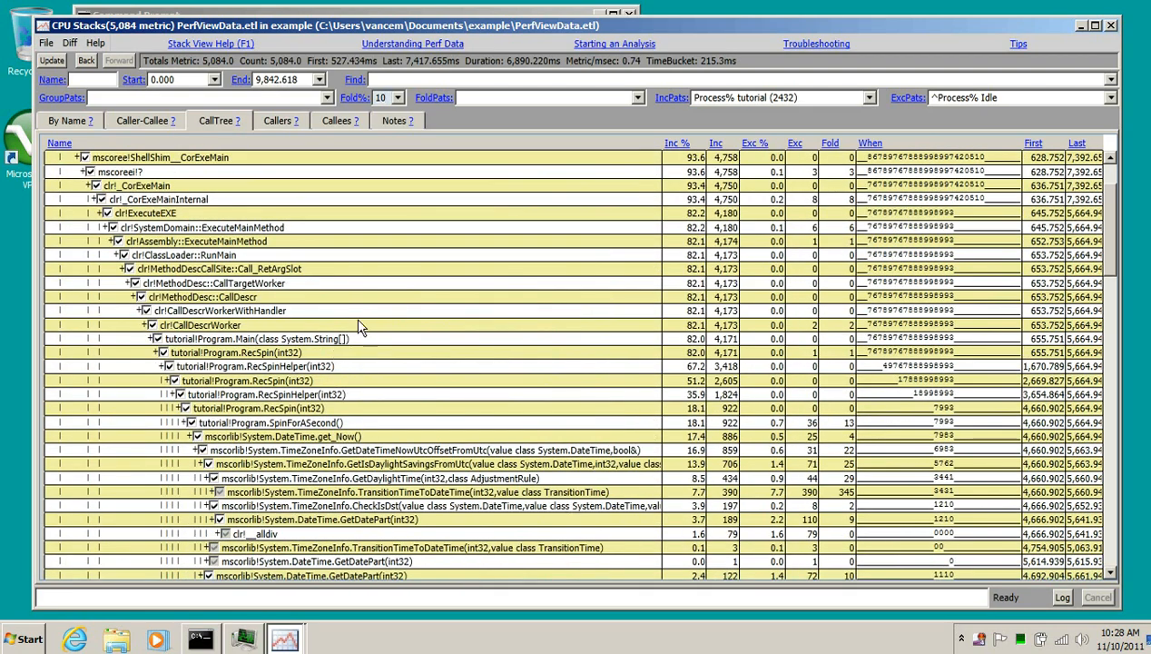
# Highlight the runtime frames from mscoreei!? to CallDescrWorkerWithHandler, and the tutorial frames from Program.Main to SpinForASecond
pyautogui.moveTo(359, 314); pyautogui.dragTo(64, 168)
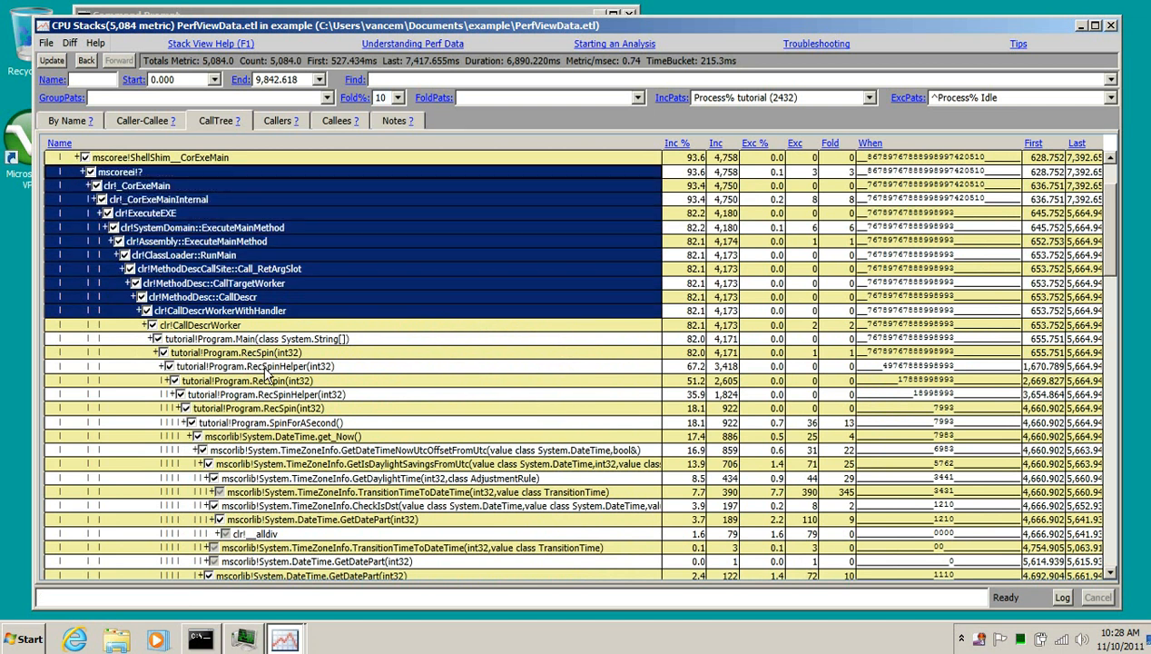
pyautogui.moveTo(167, 339); pyautogui.dragTo(388, 432)
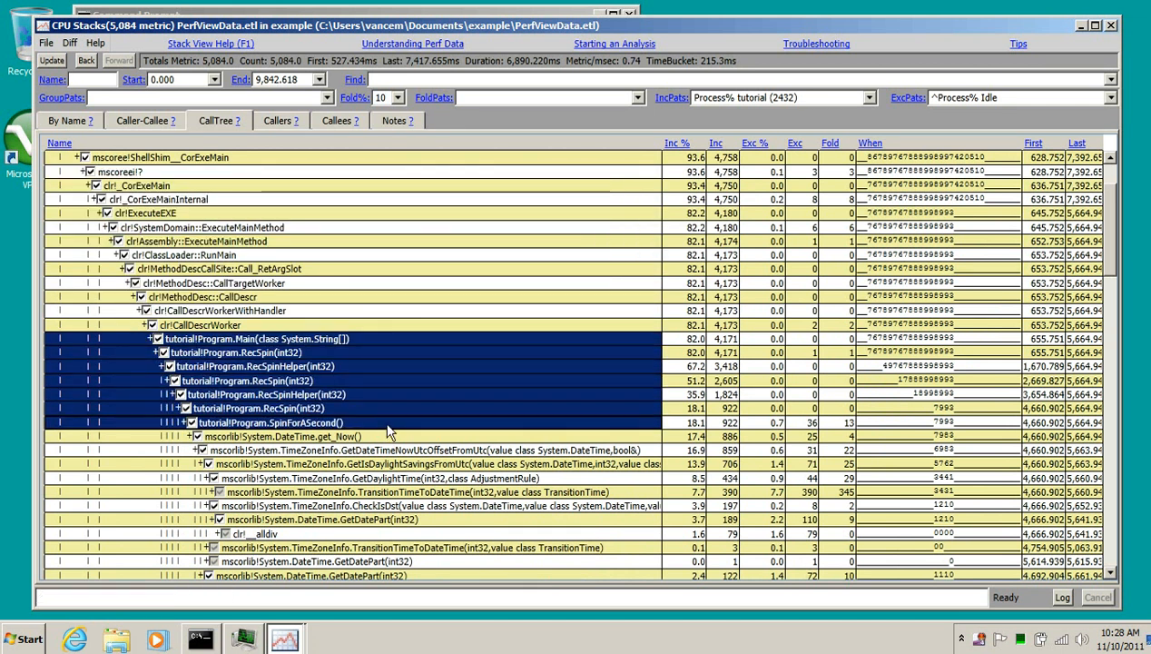
pyautogui.scroll(-2, 385, 425)
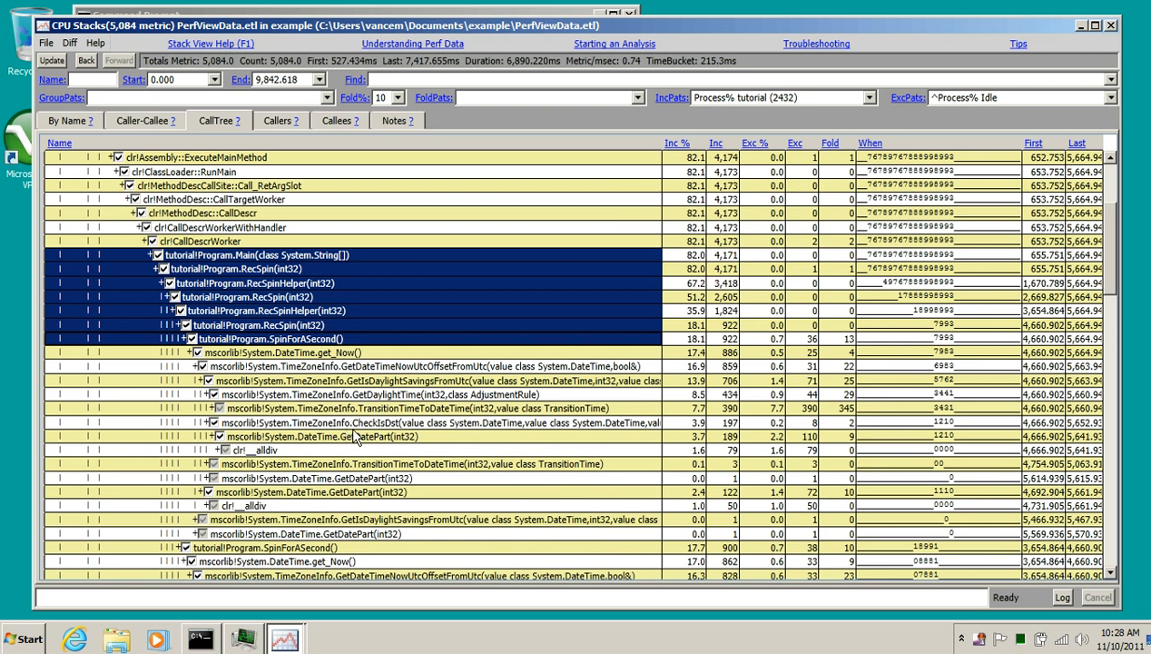
# Set the fold percentage to 1 and apply the [Just my app] grouping pattern to the call tree
pyautogui.click(398, 97)
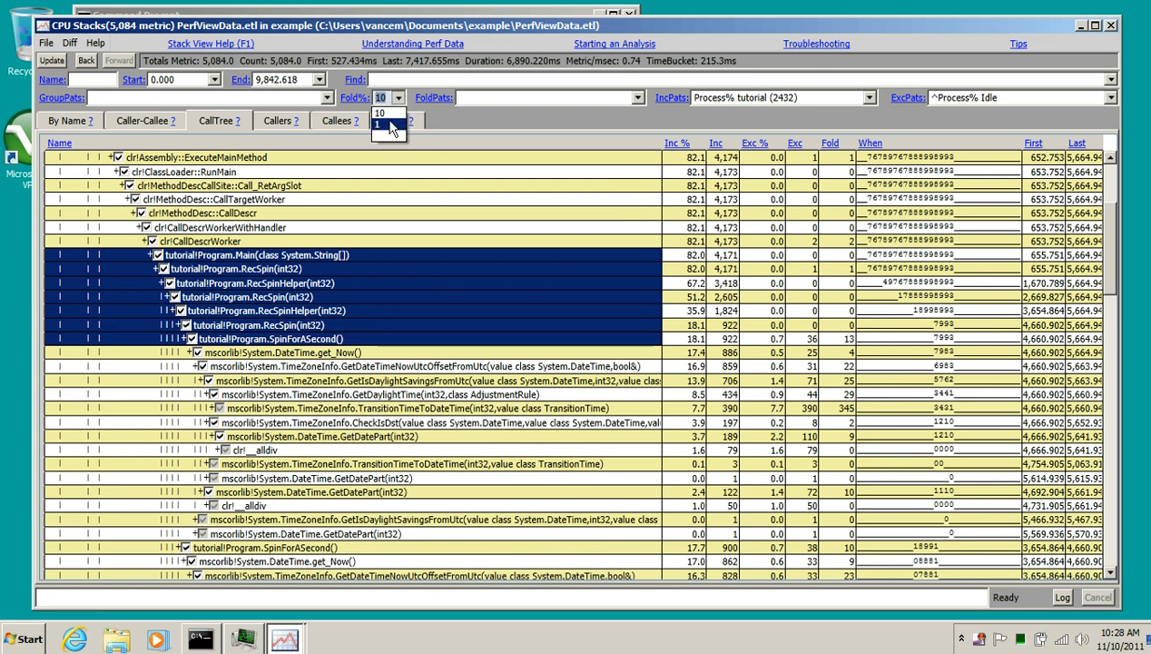
pyautogui.click(379, 124)
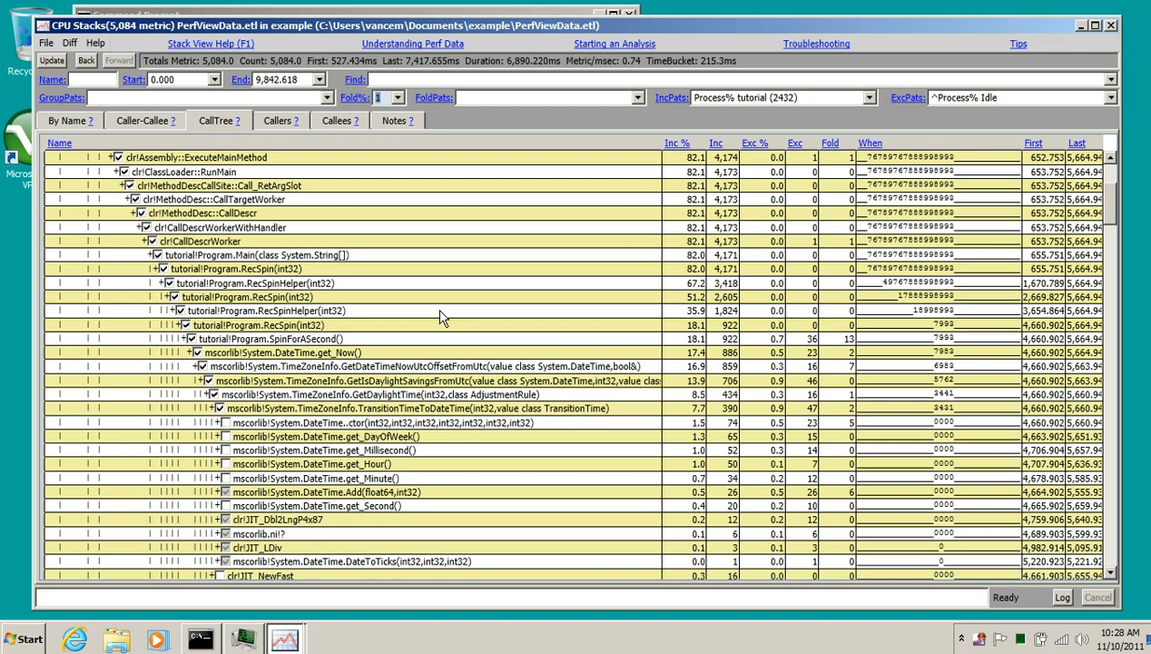
pyautogui.click(327, 96)
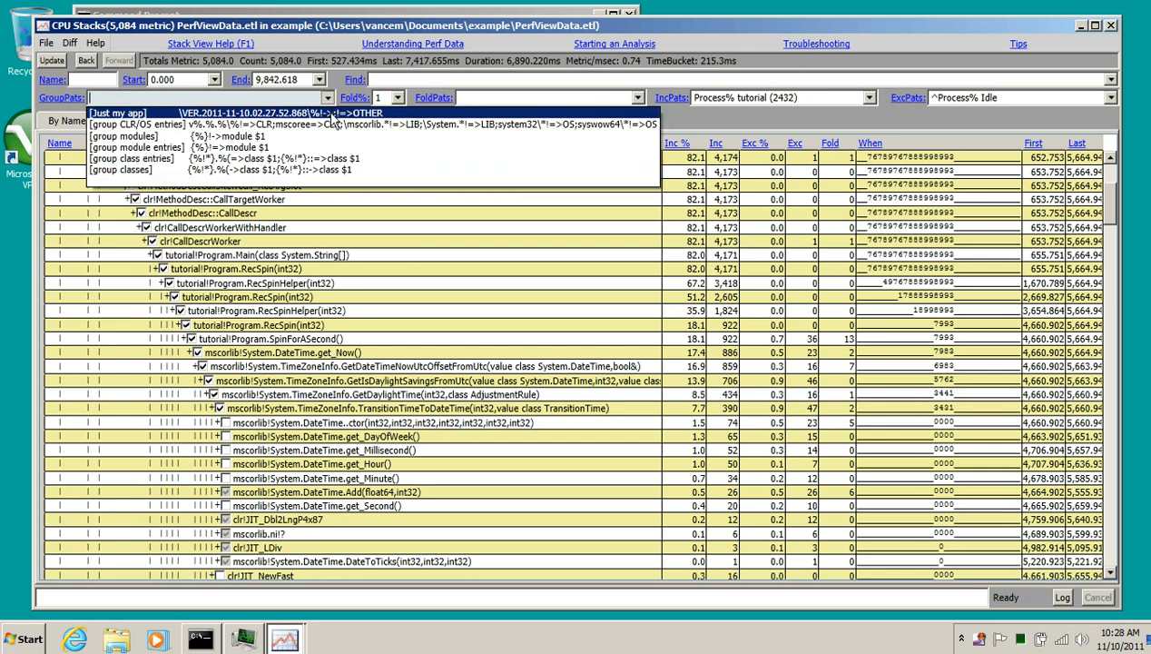
pyautogui.click(332, 115)
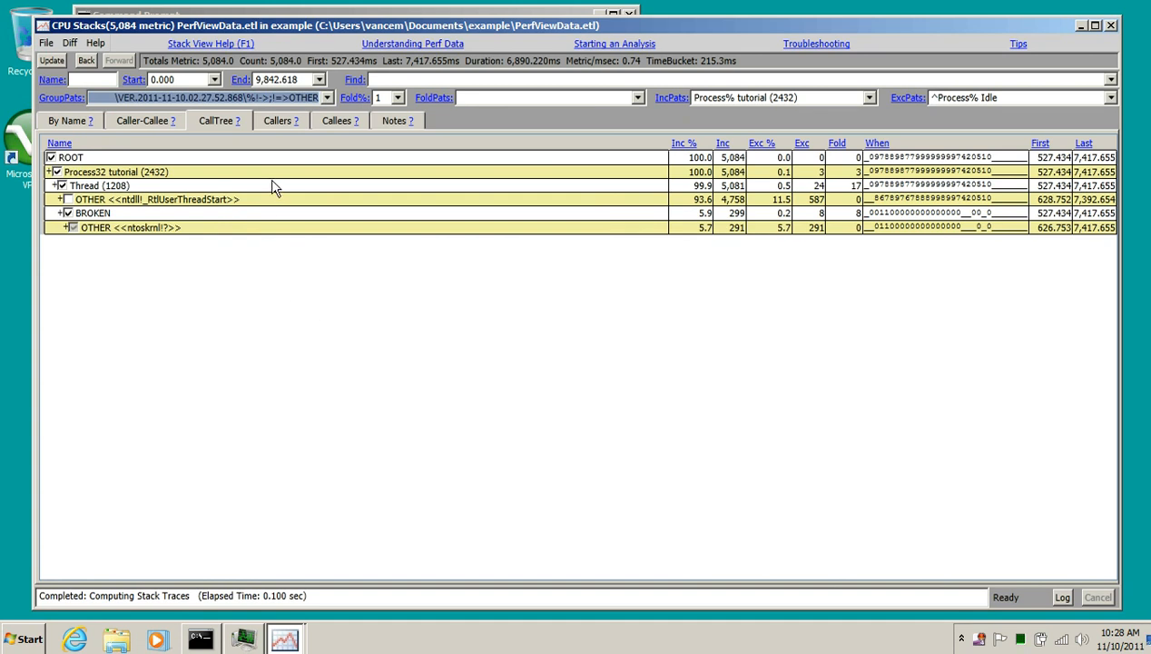
pyautogui.click(327, 98)
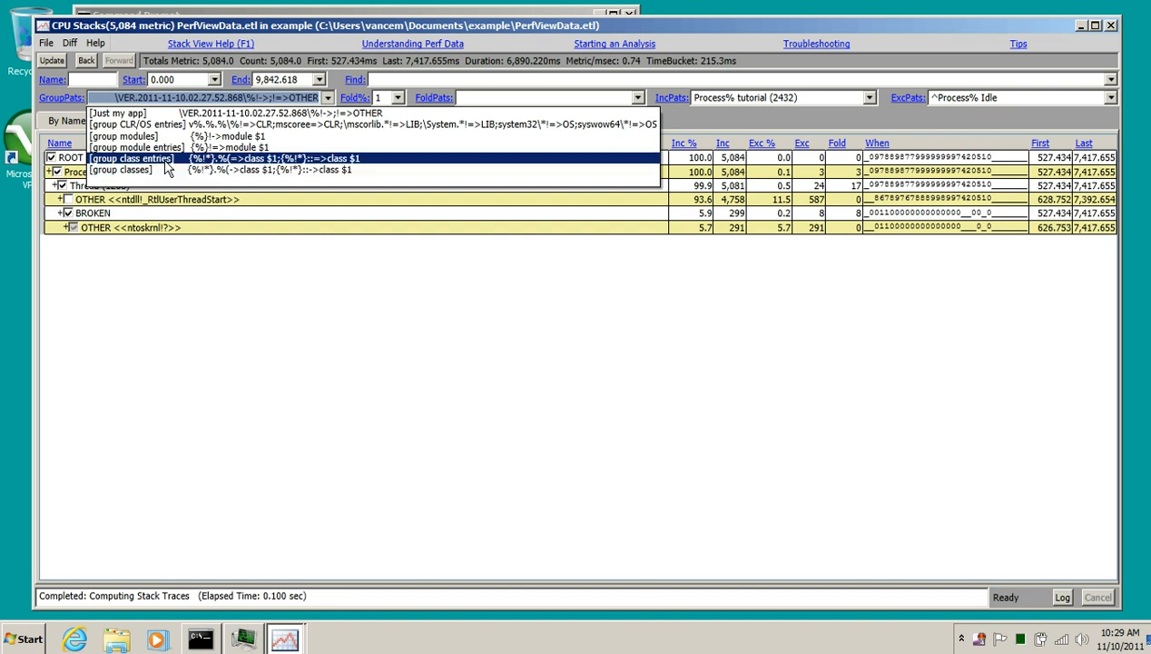
pyautogui.click(152, 116)
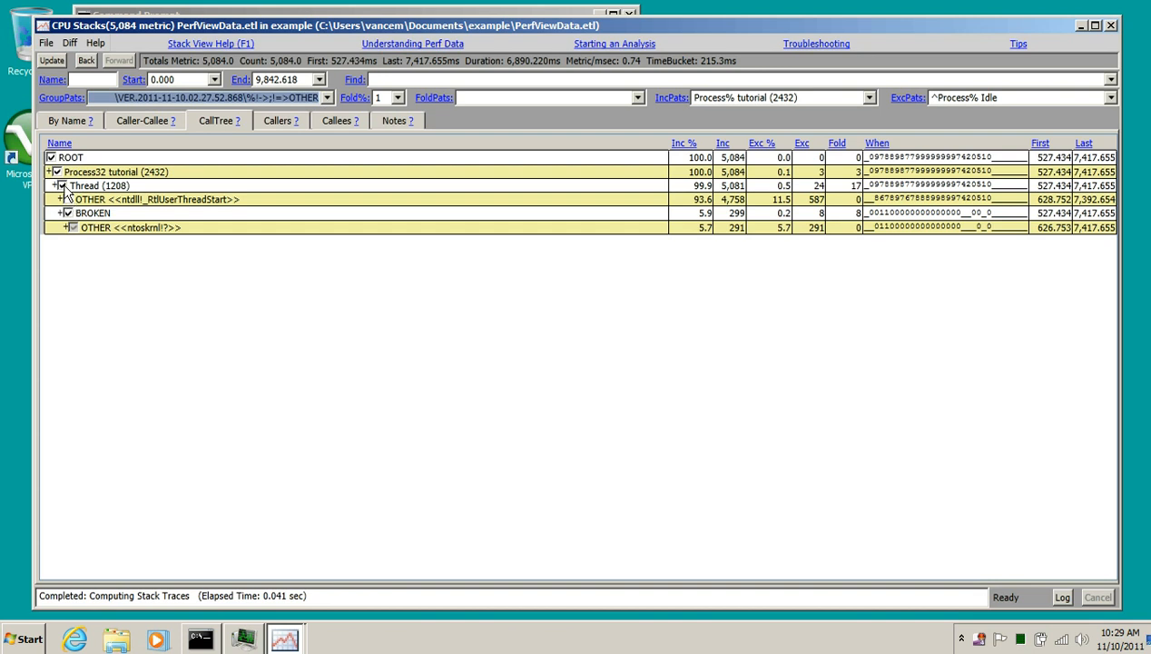
# Expand the OTHER <<ntdll!_RtlUserThreadStart>> node down through Main and RecSpin, and trace the calls to RecSpinHelper and SpinForASecond
pyautogui.click(68, 200)
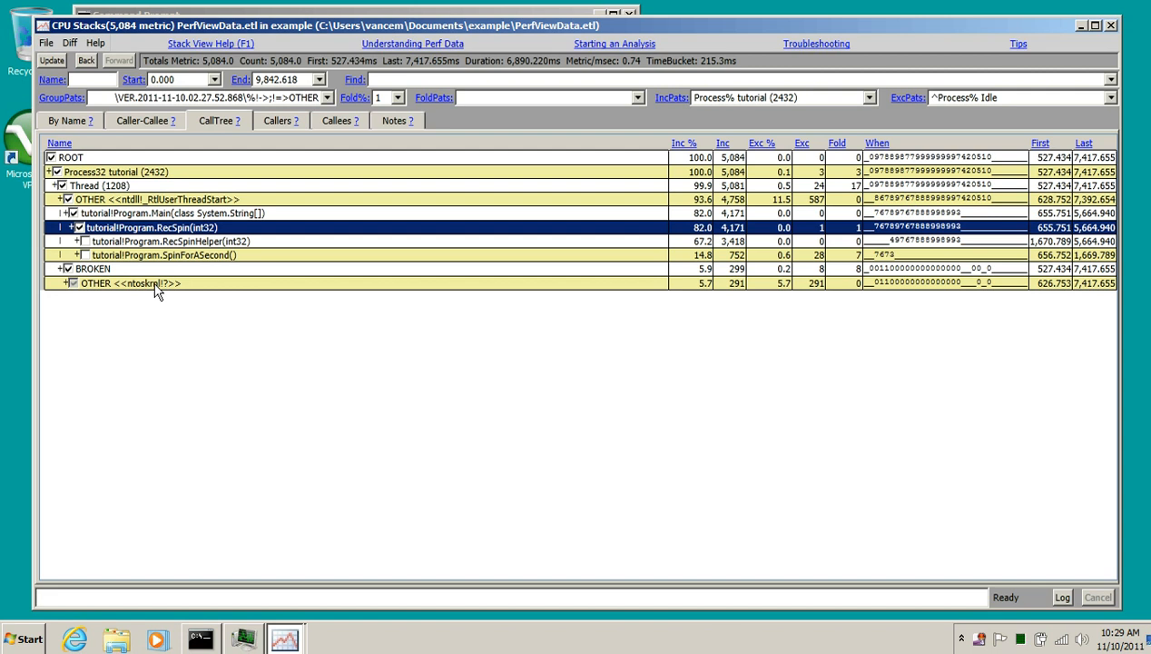
pyautogui.click(154, 214)
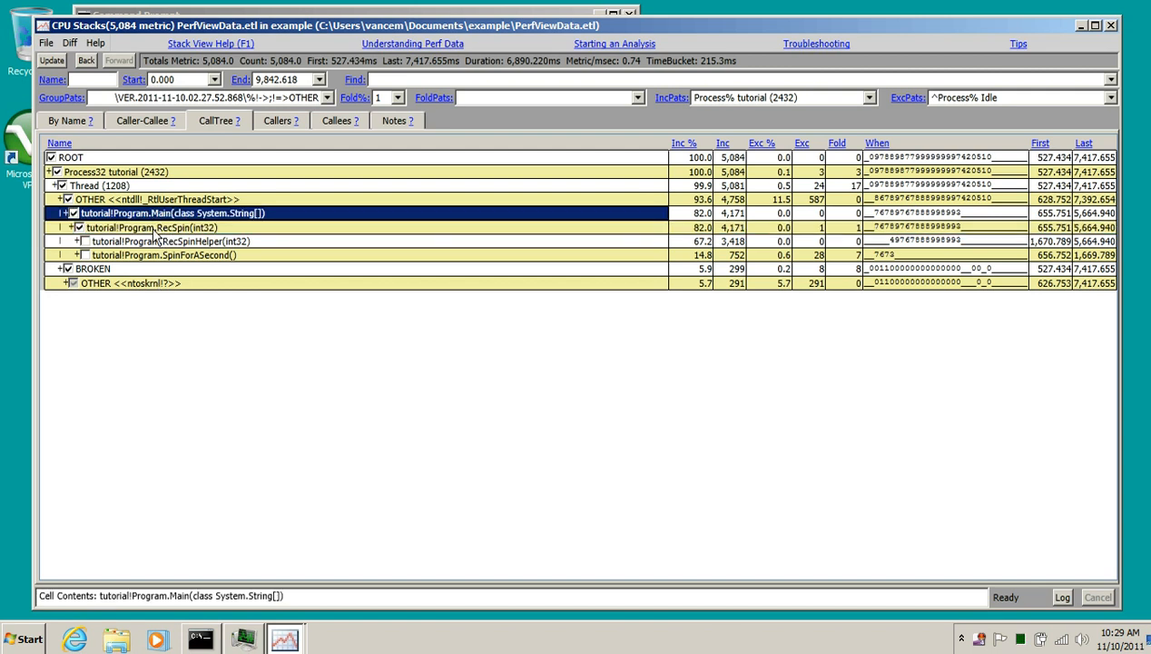
pyautogui.click(159, 228)
pyautogui.click(193, 242)
pyautogui.click(195, 258)
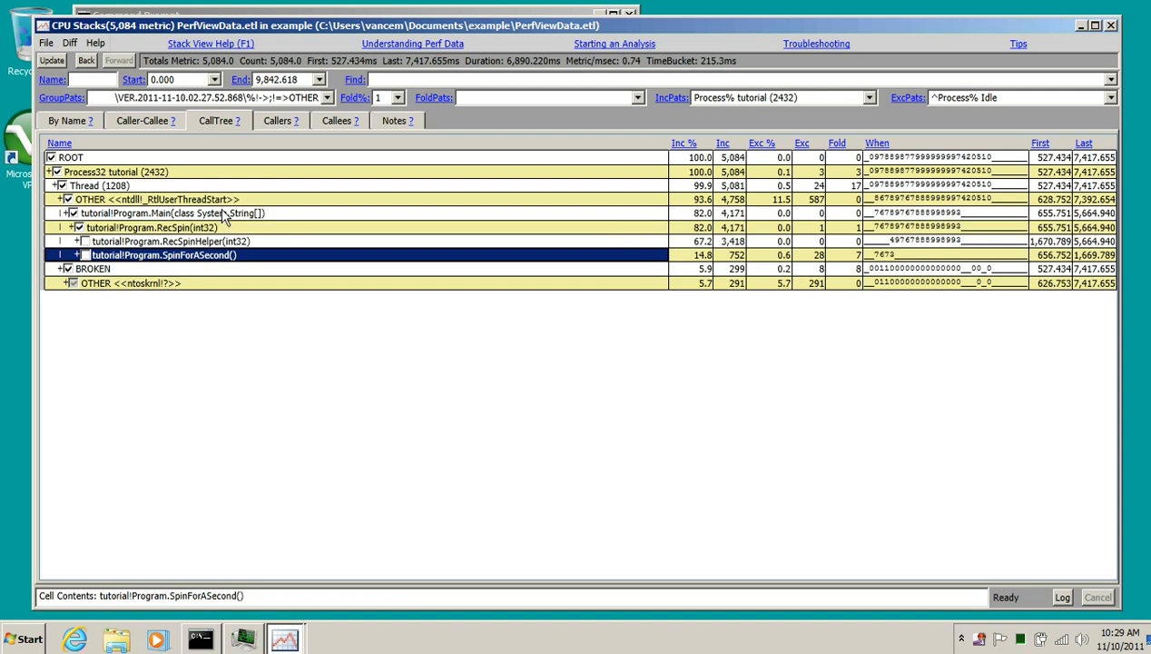
# Examine the OTHER <<ntdll!_RtlUserThreadStart>> group entry, its inclusive metrics and its place between Thread (1208) and tutorial!Program.Main
pyautogui.click(109, 214)
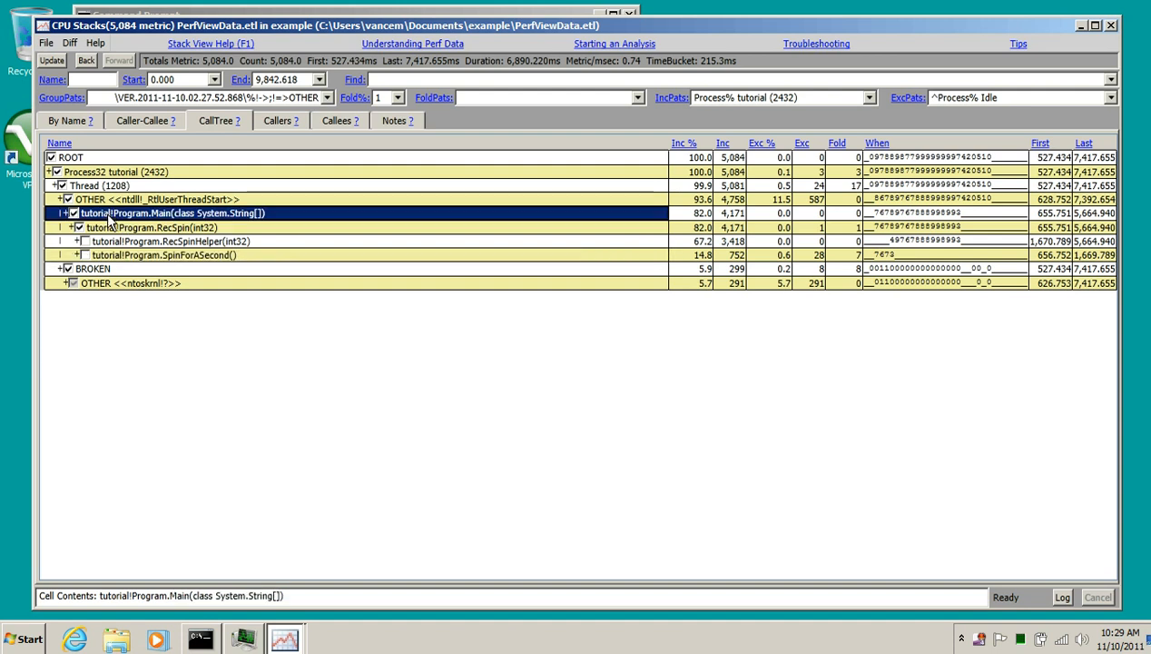
pyautogui.click(100, 200)
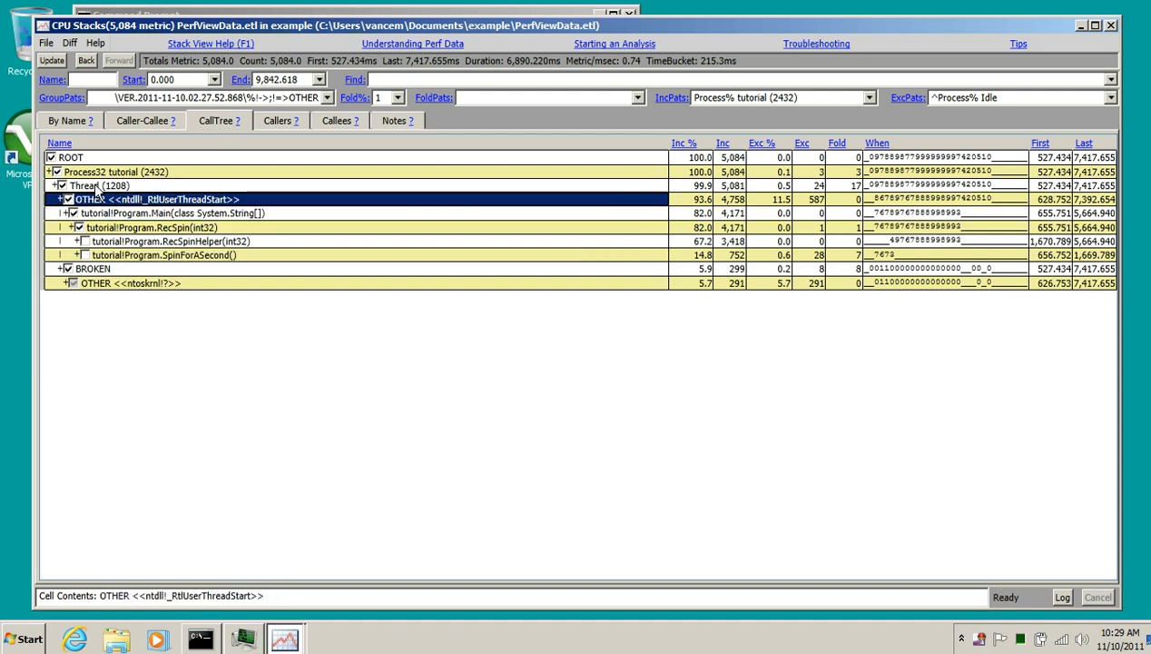
pyautogui.click(95, 187)
pyautogui.click(138, 215)
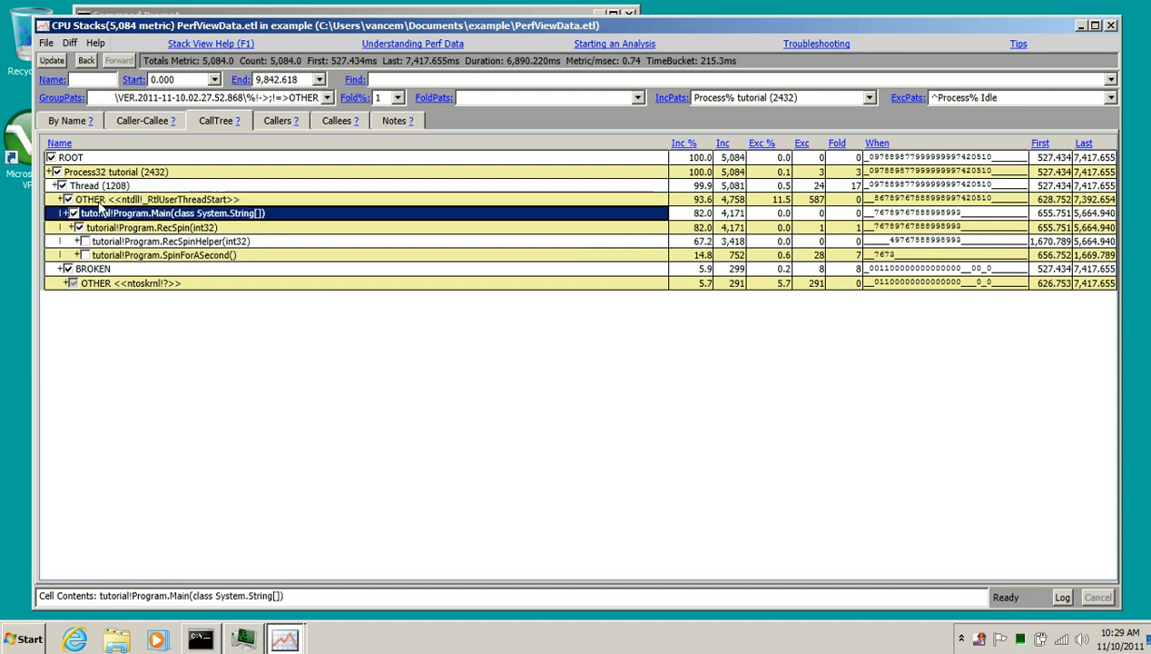
pyautogui.click(100, 200)
pyautogui.moveTo(456, 196); pyautogui.dragTo(716, 198)
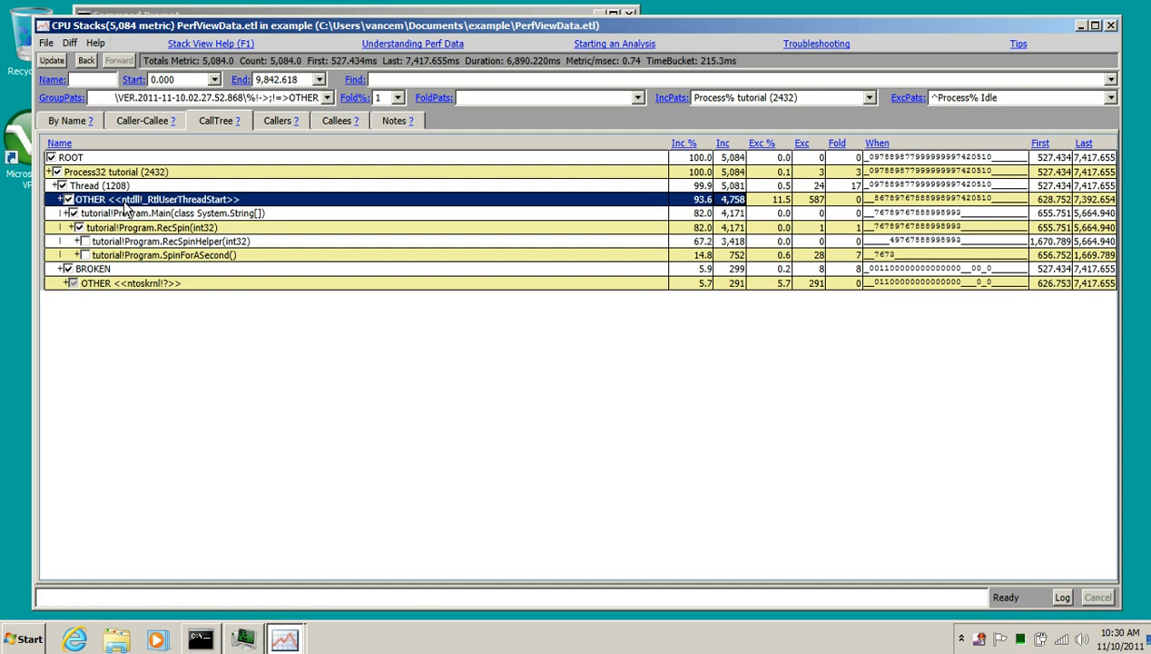
pyautogui.click(226, 202)
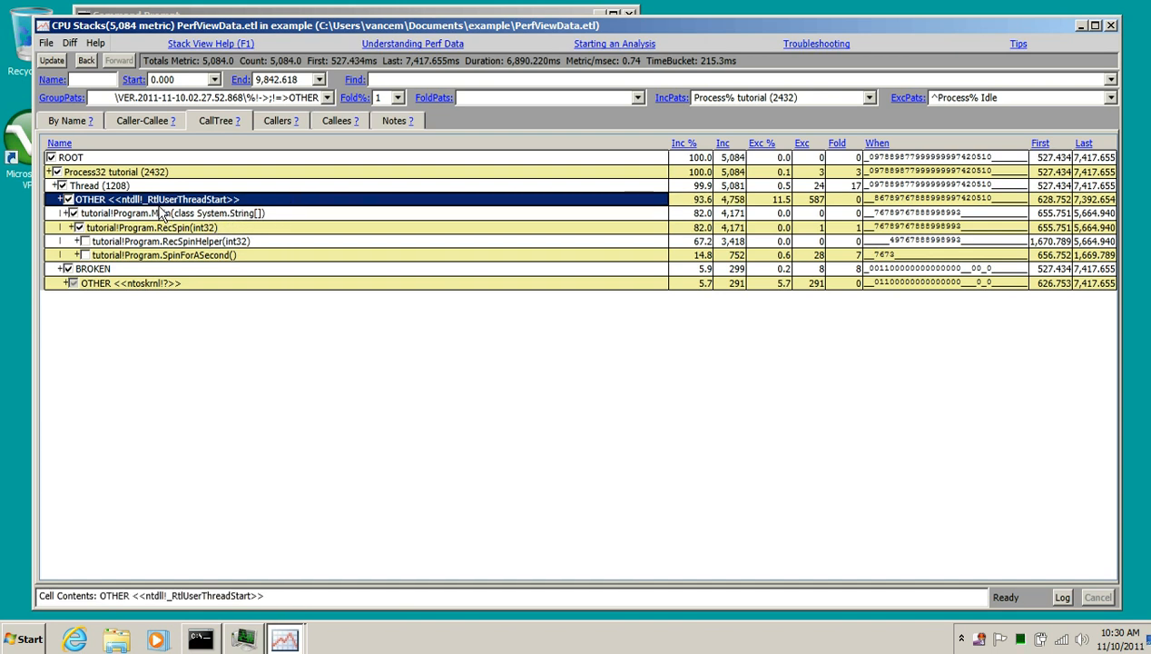
# Trace the call chain from Thread (1208) through the OTHER group, Program.Main and RecSpin to RecSpinHelper and SpinForASecond
pyautogui.click(100, 185)
pyautogui.click(168, 204)
pyautogui.click(106, 215)
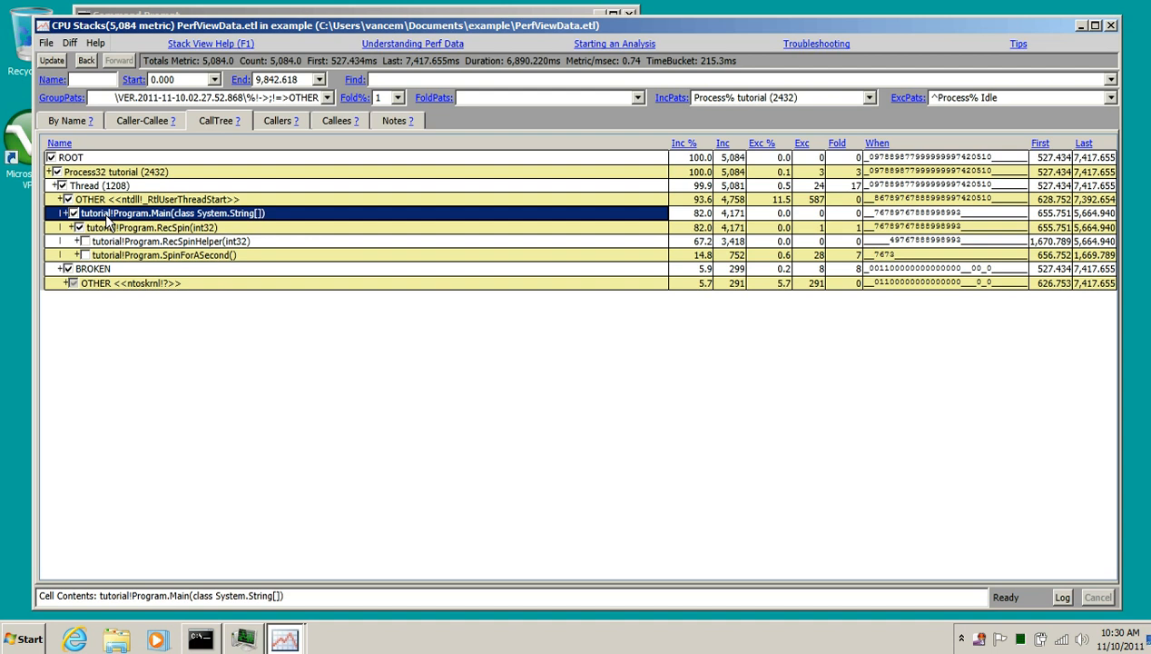
pyautogui.click(160, 229)
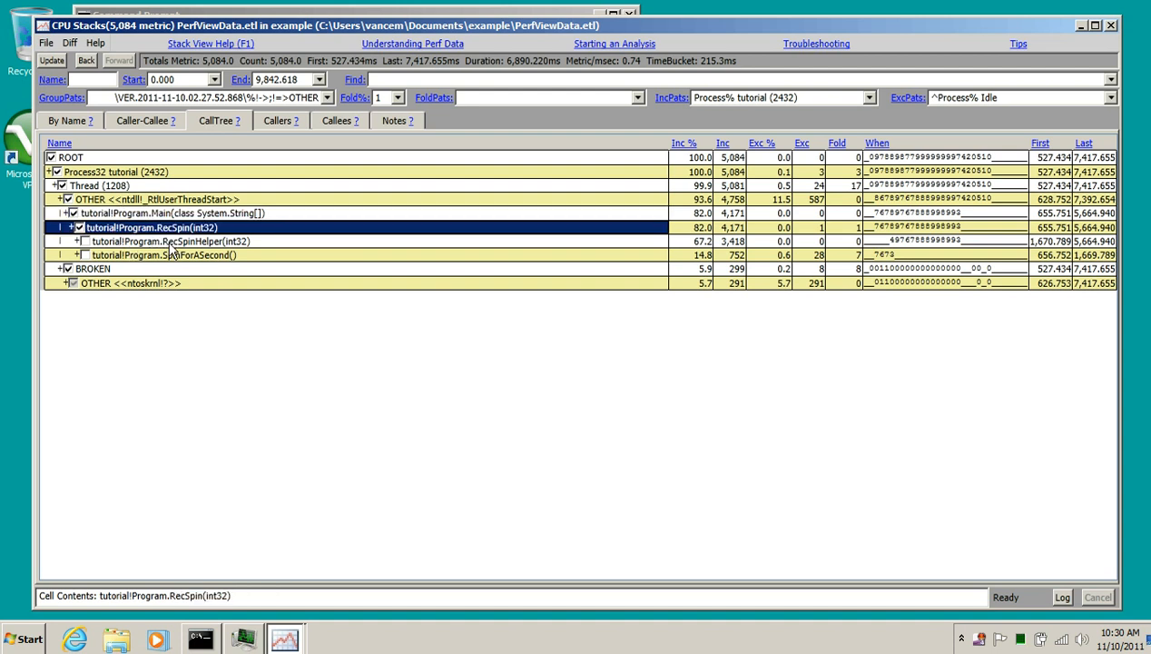
pyautogui.click(168, 242)
pyautogui.click(192, 257)
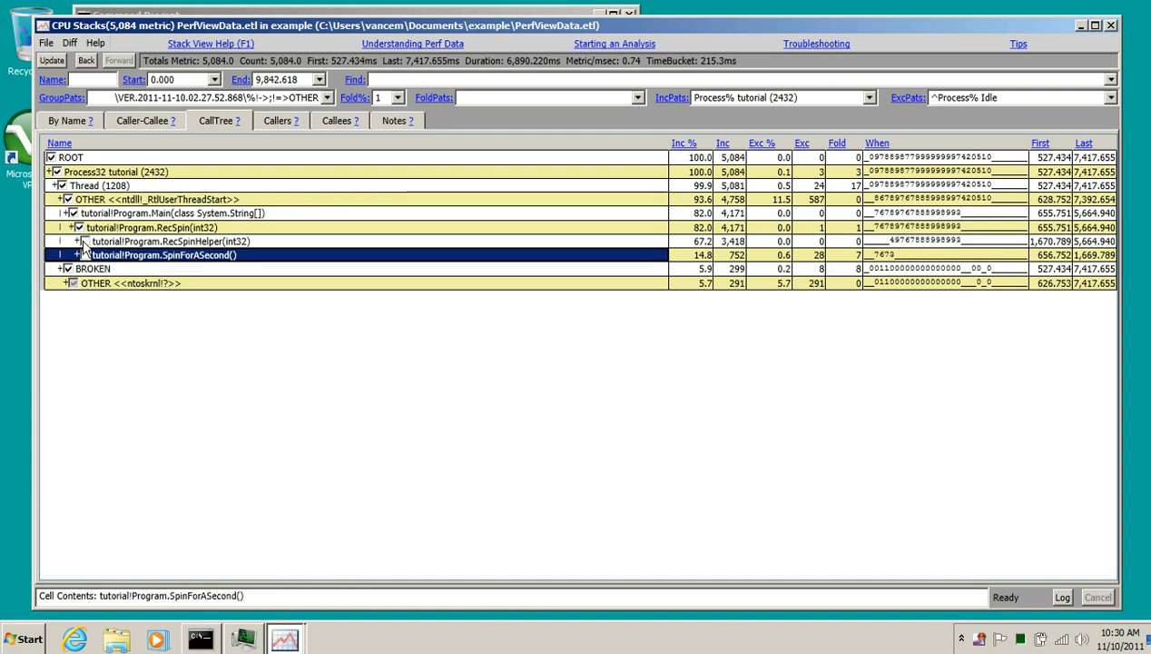
# Expand RecSpinHelper, expand all nodes beneath ROOT, and select the deepest OTHER <<mscorlib!System.DateTime.get_Now()>> entry
pyautogui.click(87, 244)
pyautogui.click(84, 241)
pyautogui.rightClick(63, 160)
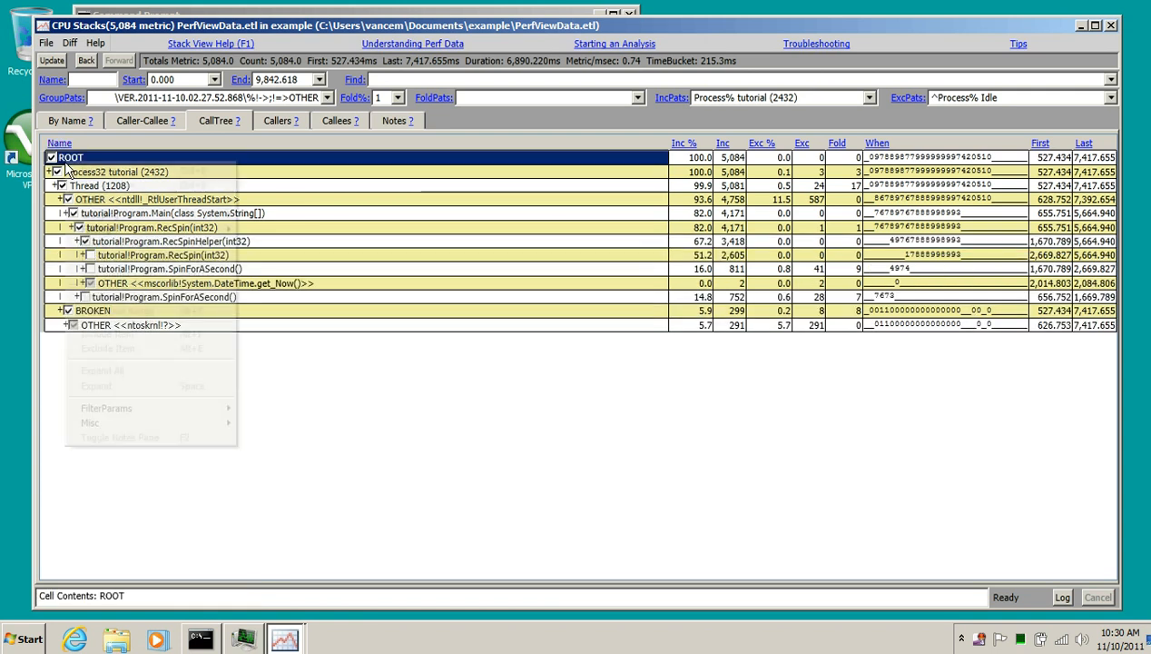
pyautogui.click(147, 368)
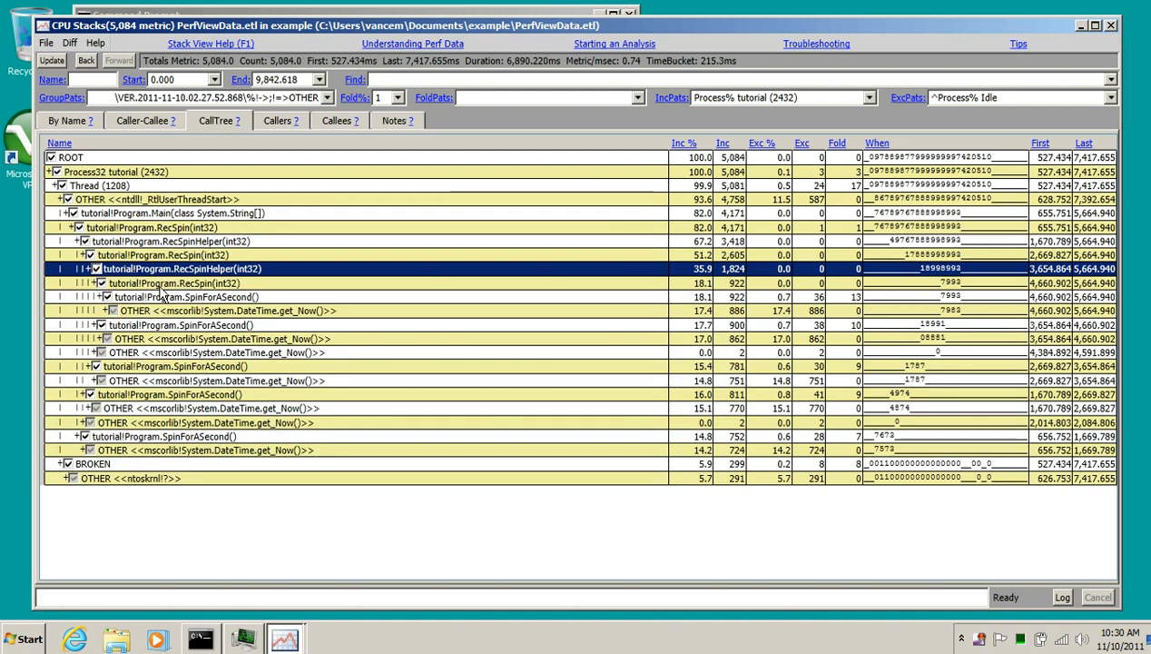
pyautogui.click(182, 312)
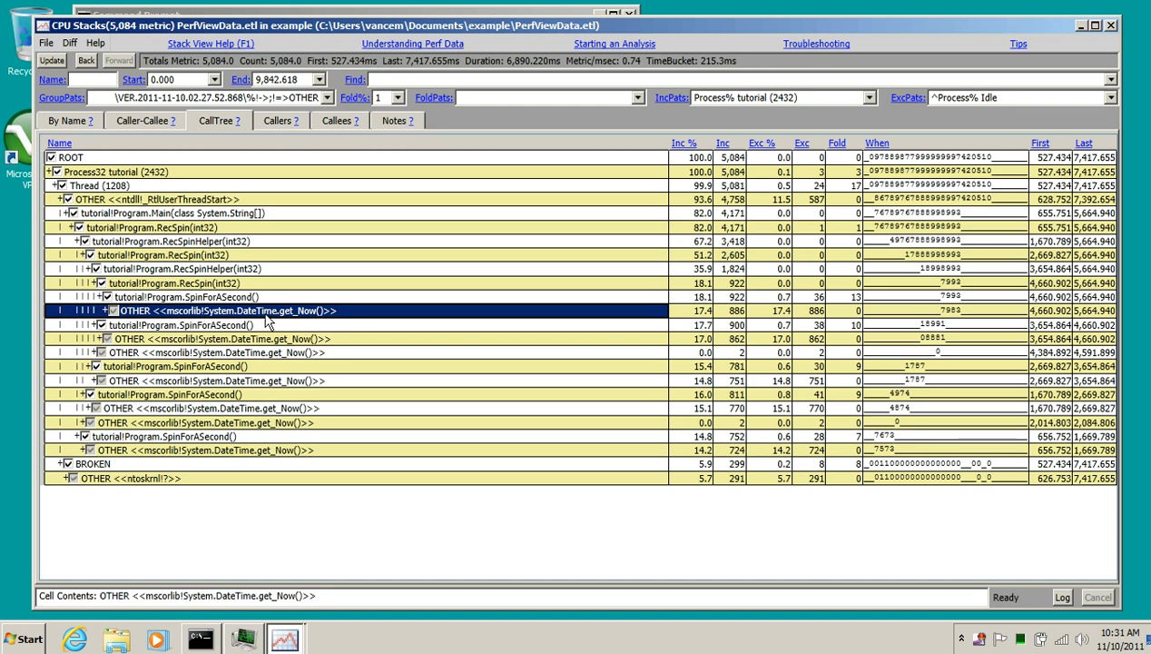
# Go to the source of SpinForASecond, highlight its loop and DateTime.Now call, and return to the CPU stacks window
pyautogui.click(244, 327)
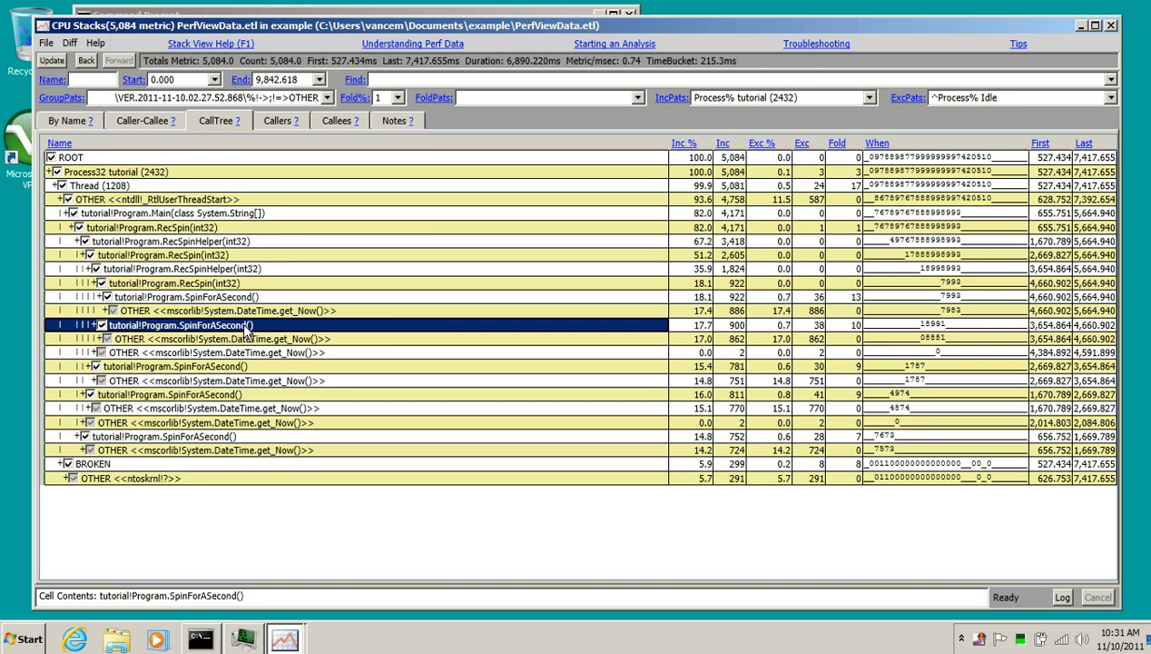
pyautogui.hotkey('alt', 'd')
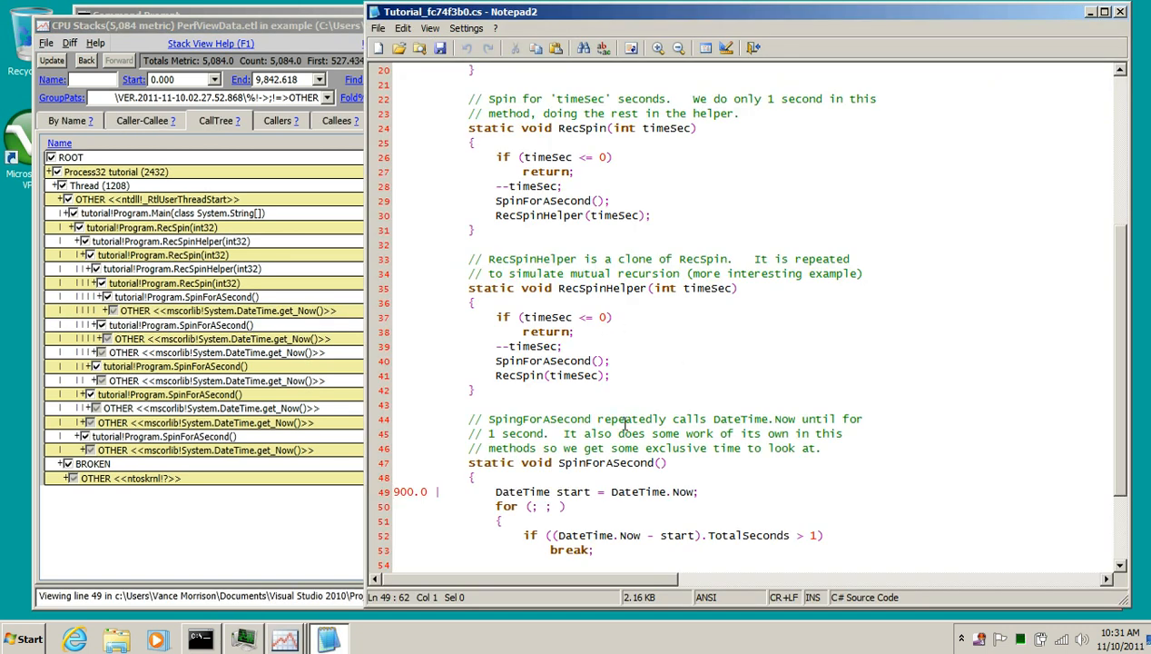
pyautogui.scroll(-3, 619, 417)
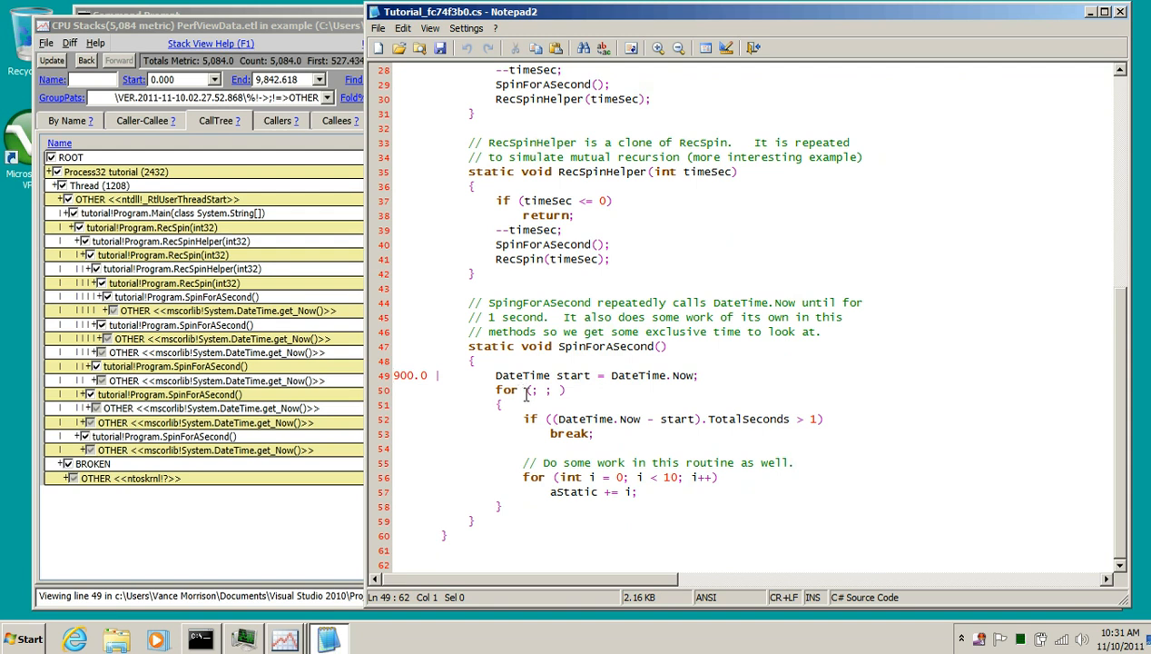
pyautogui.moveTo(494, 375); pyautogui.dragTo(695, 493)
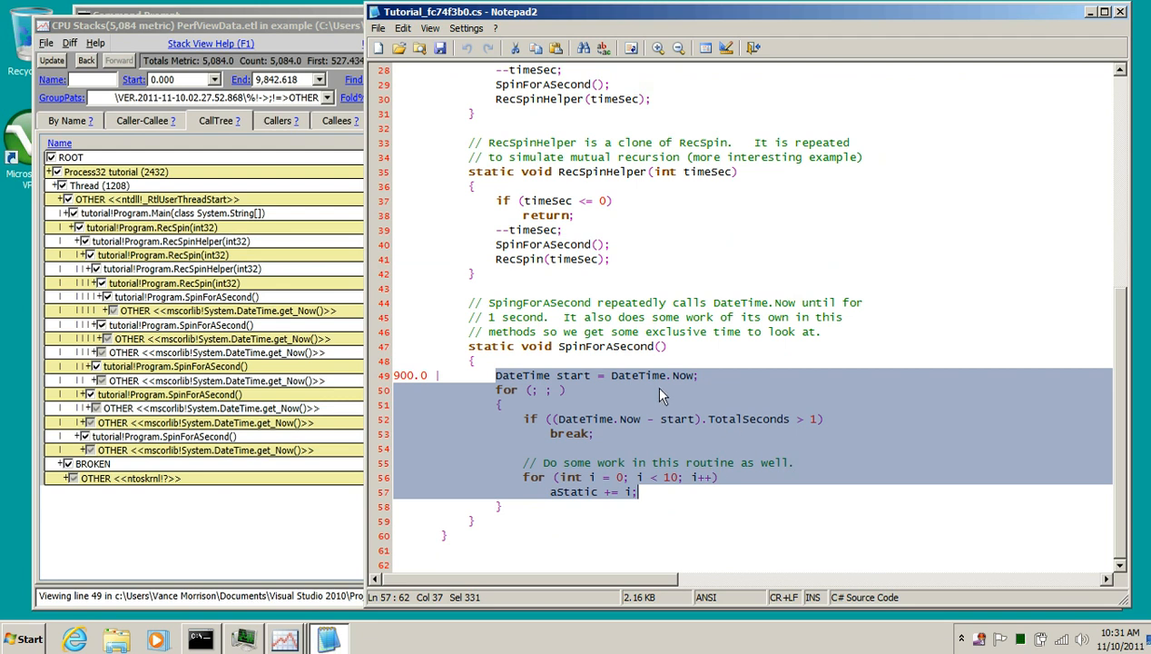
pyautogui.moveTo(558, 418); pyautogui.dragTo(646, 419)
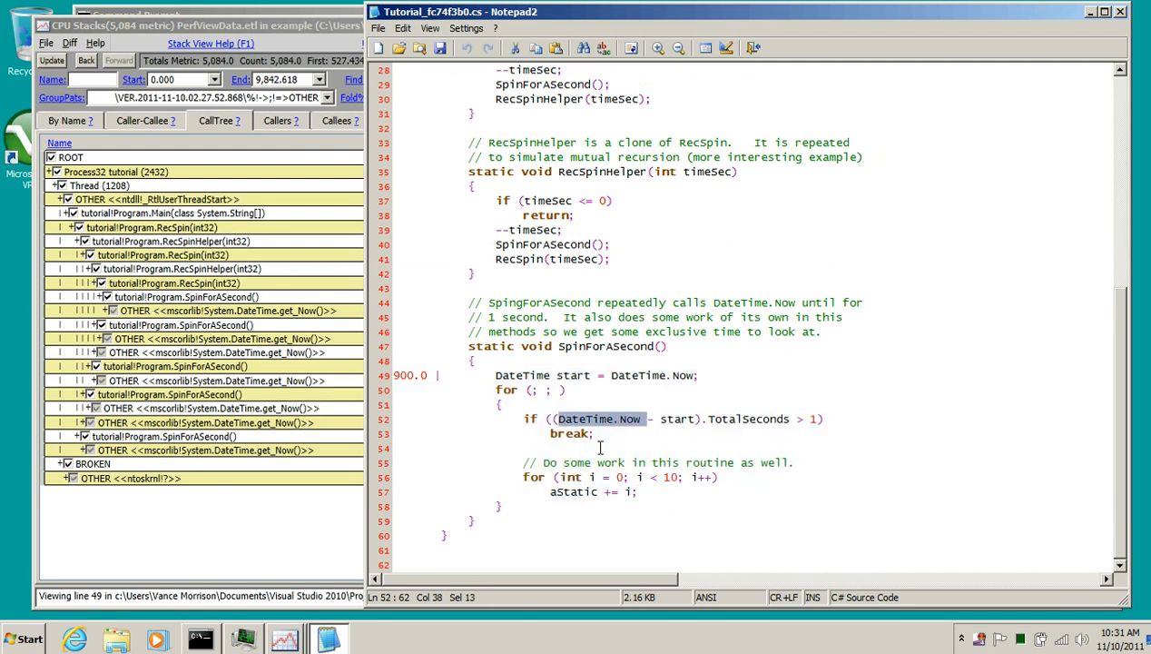
pyautogui.click(313, 561)
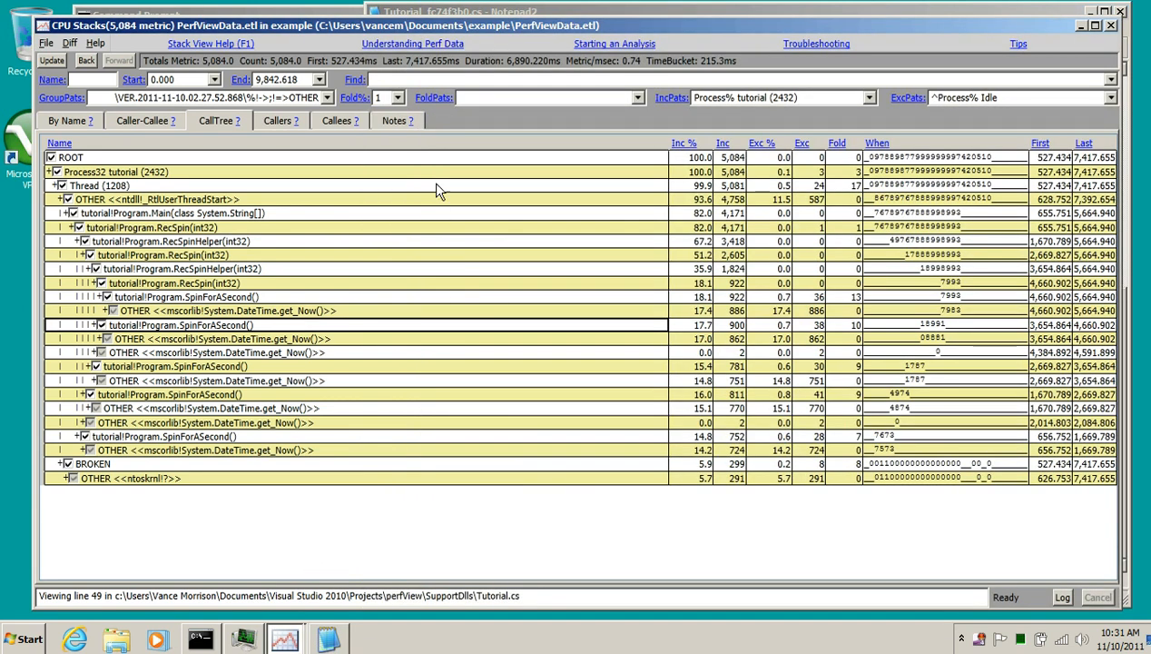
# Clear the fold percentage and examine the small DateTime.get_UtcNow and DateTime..ctor entries under SpinForASecond
pyautogui.click(398, 97)
pyautogui.click(396, 125)
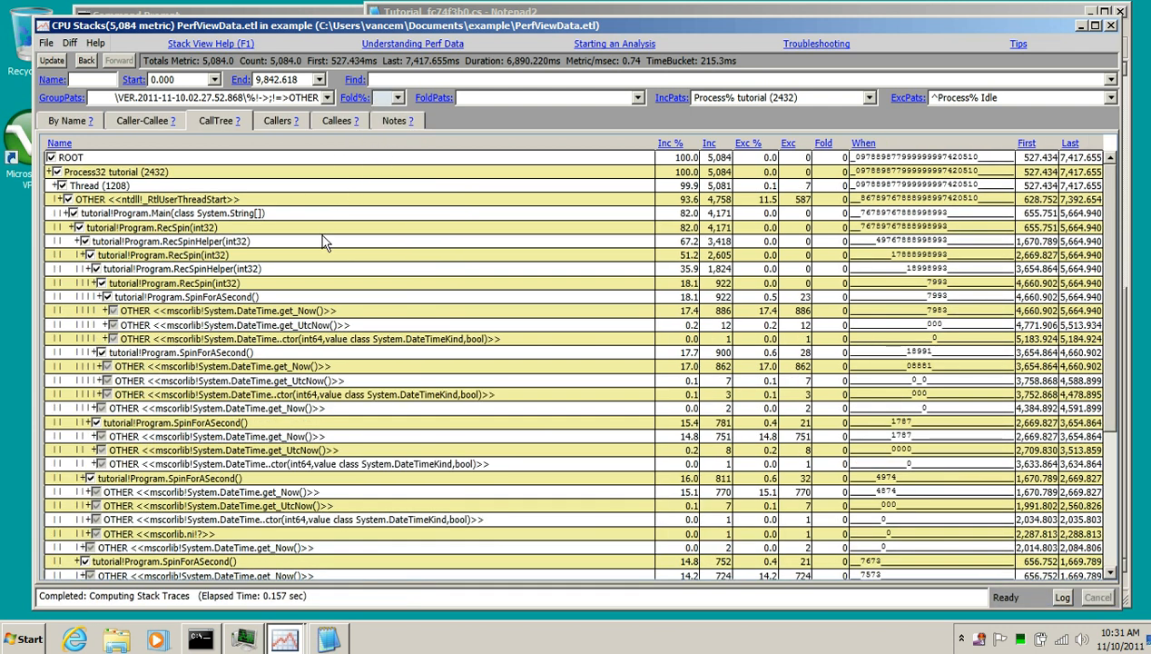
pyautogui.click(324, 311)
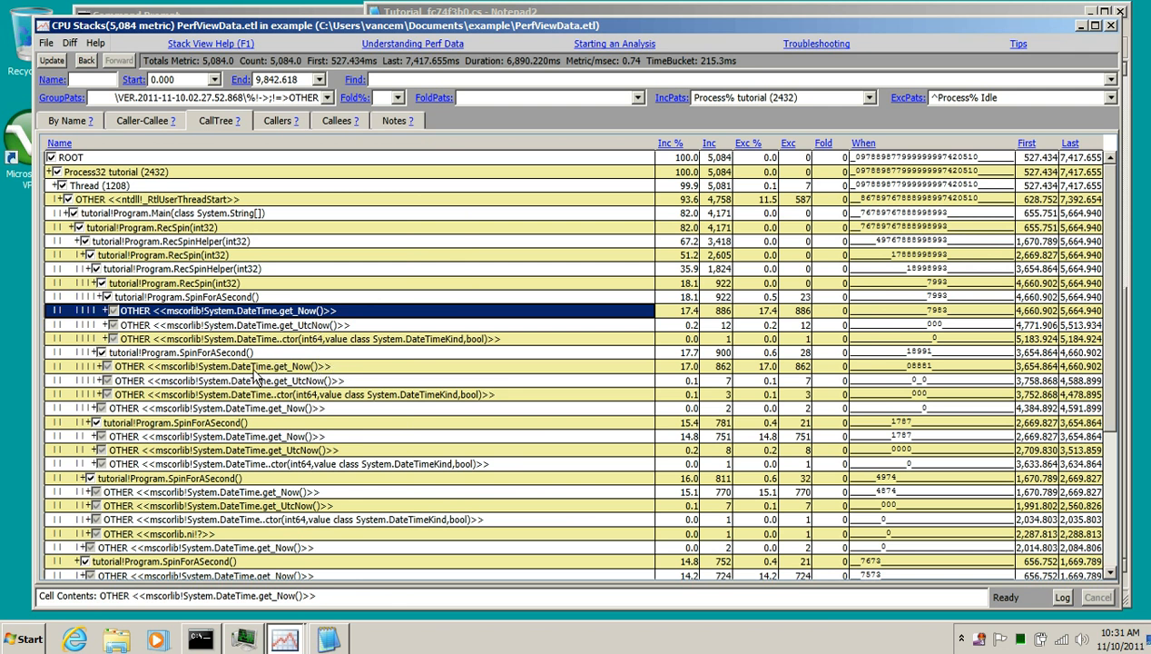
pyautogui.click(313, 341)
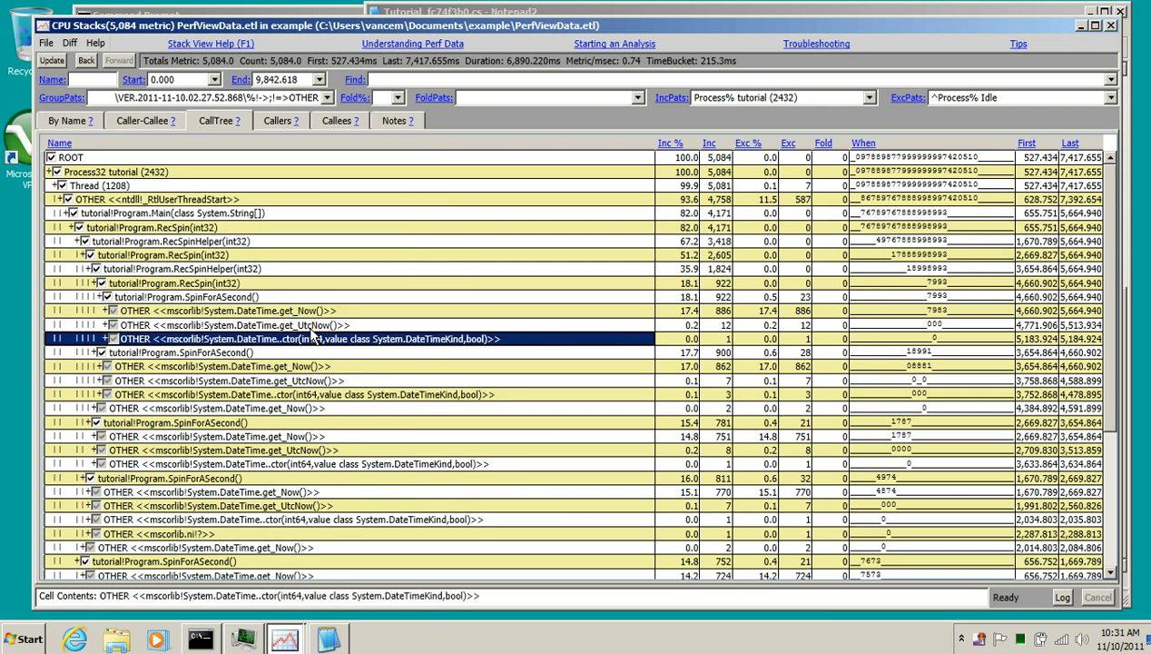
pyautogui.click(313, 327)
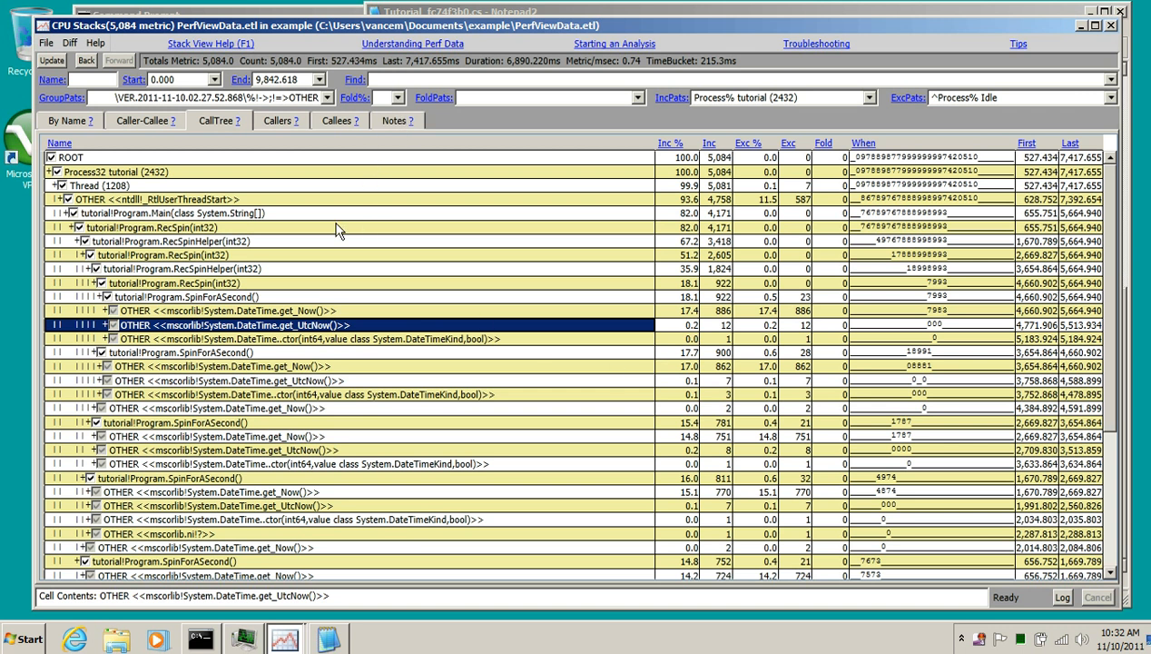
pyautogui.moveTo(713, 337); pyautogui.dragTo(617, 337)
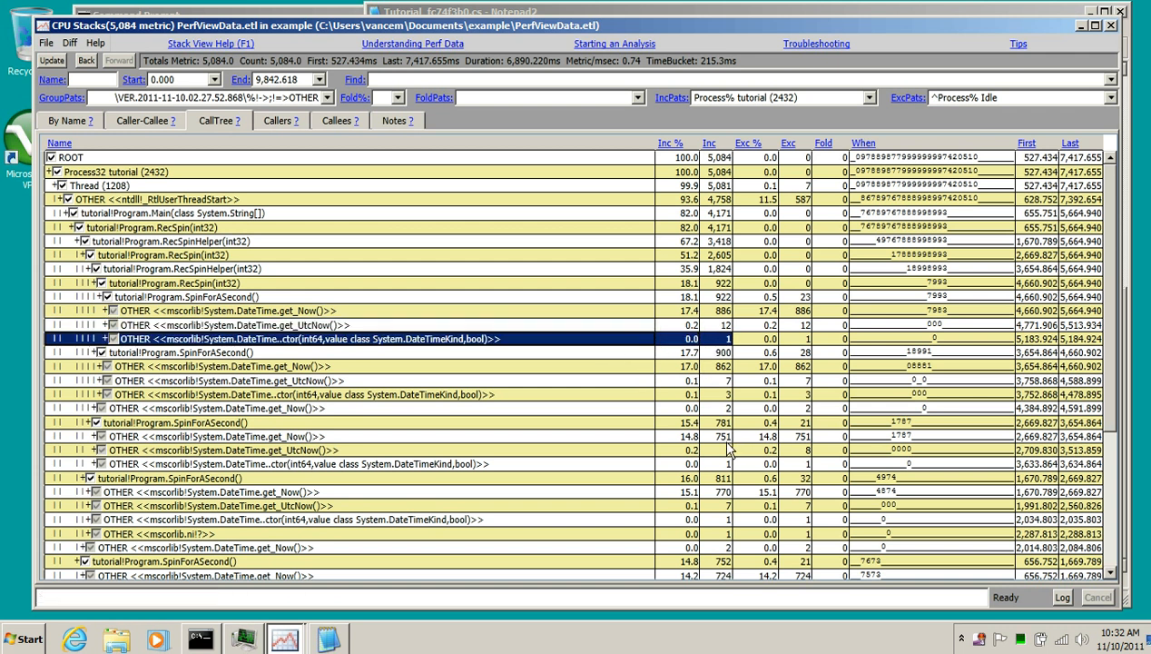
pyautogui.click(721, 451)
pyautogui.moveTo(723, 463); pyautogui.dragTo(557, 469)
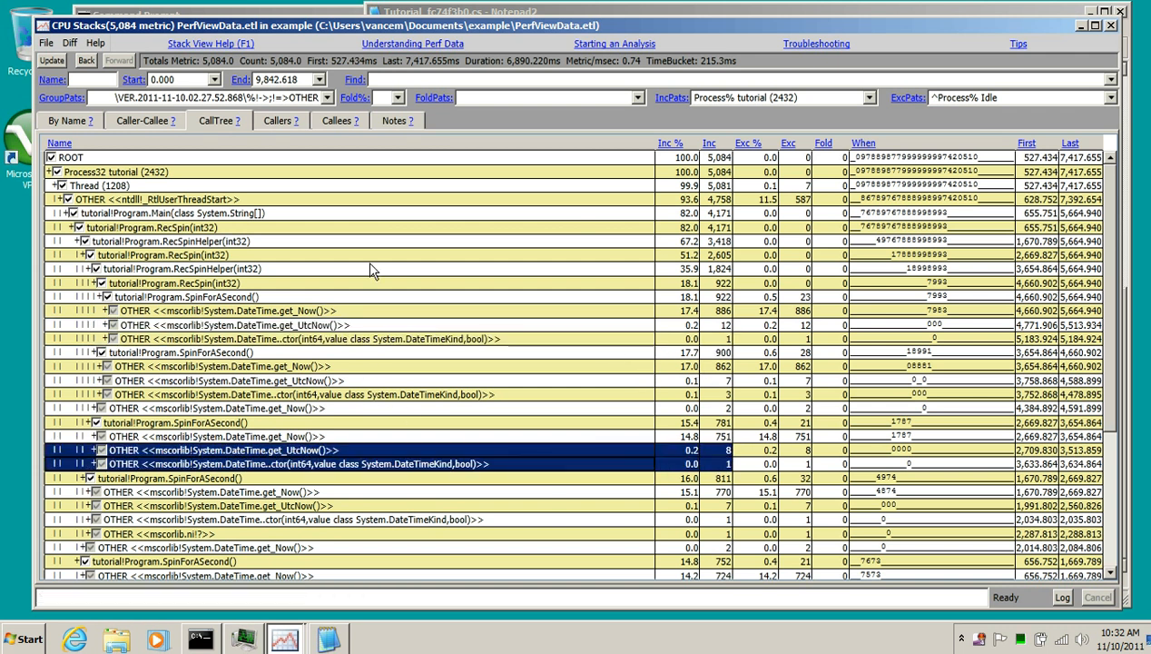
# Set the fold percentage to 1 and update the call tree
pyautogui.click(391, 99)
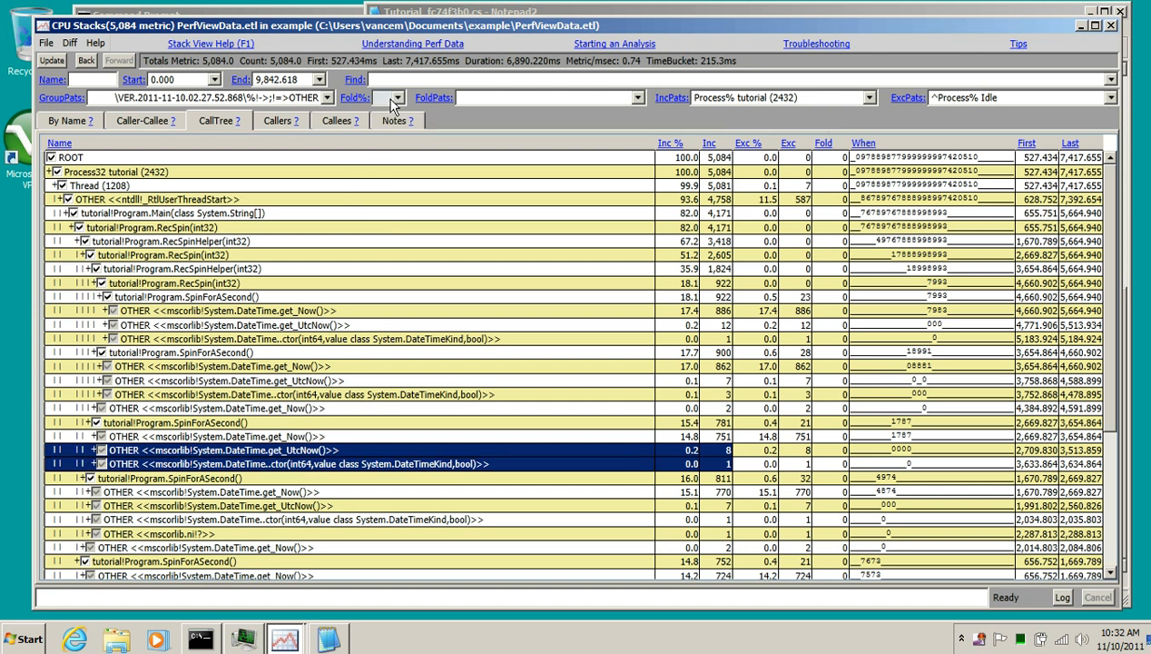
pyautogui.write('1')
pyautogui.press('Return')
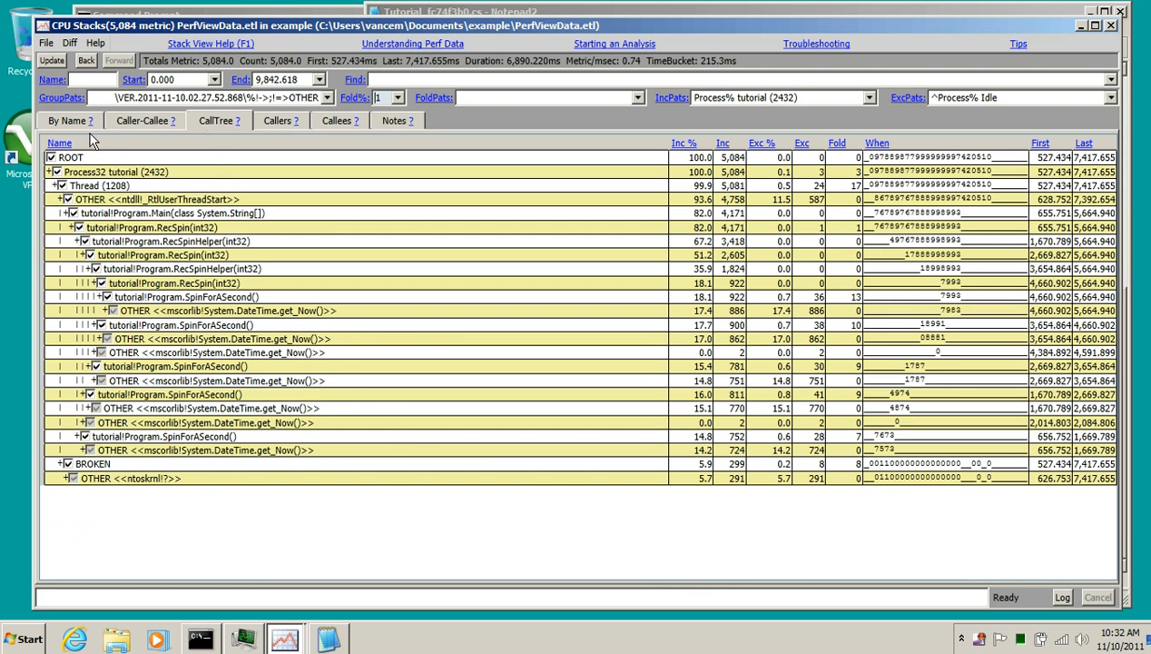
# Show the stacks by name and examine the exclusive cost of the DateTime.get_Now and _RtlUserThreadStart groups
pyautogui.click(60, 123)
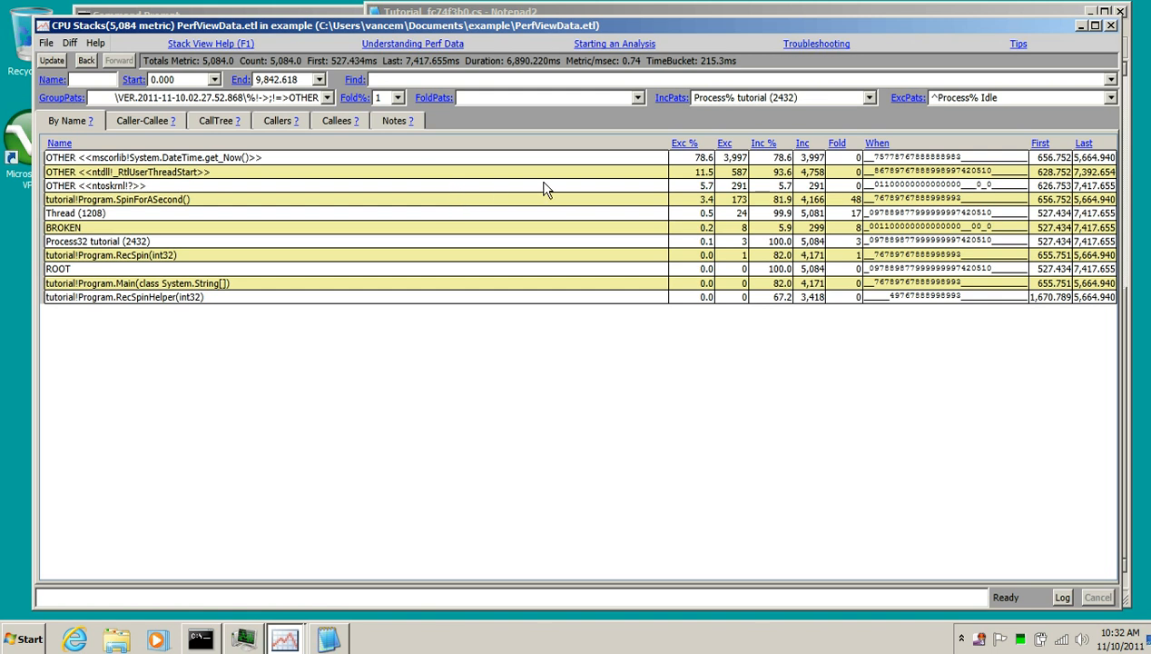
pyautogui.moveTo(731, 160); pyautogui.dragTo(542, 172)
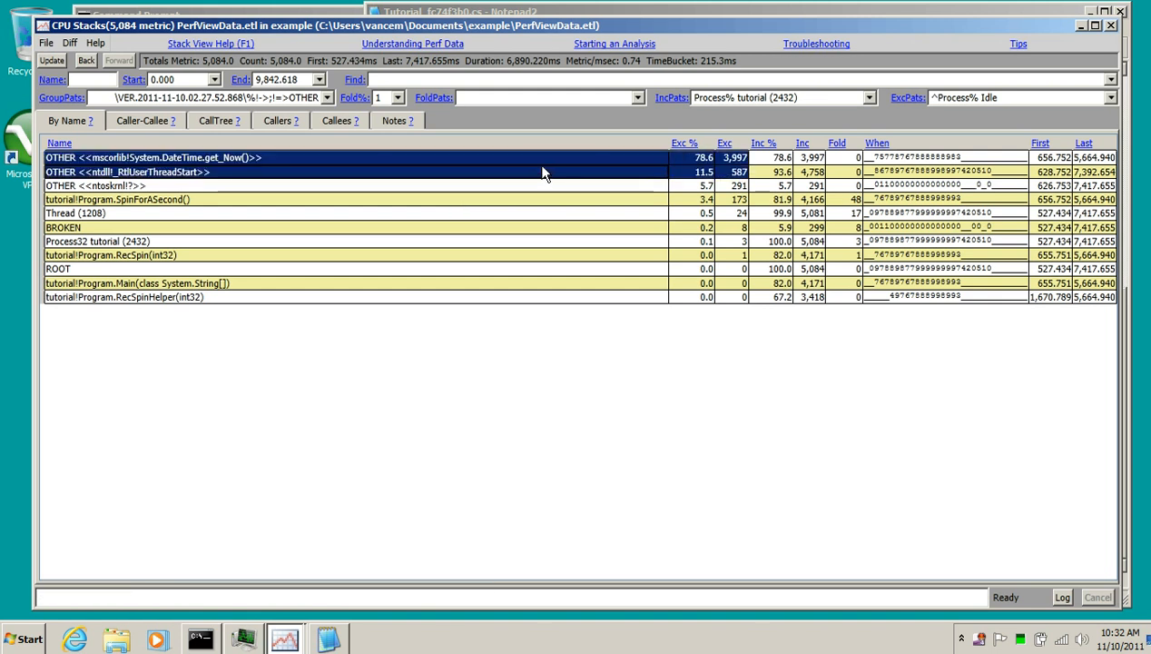
pyautogui.click(462, 158)
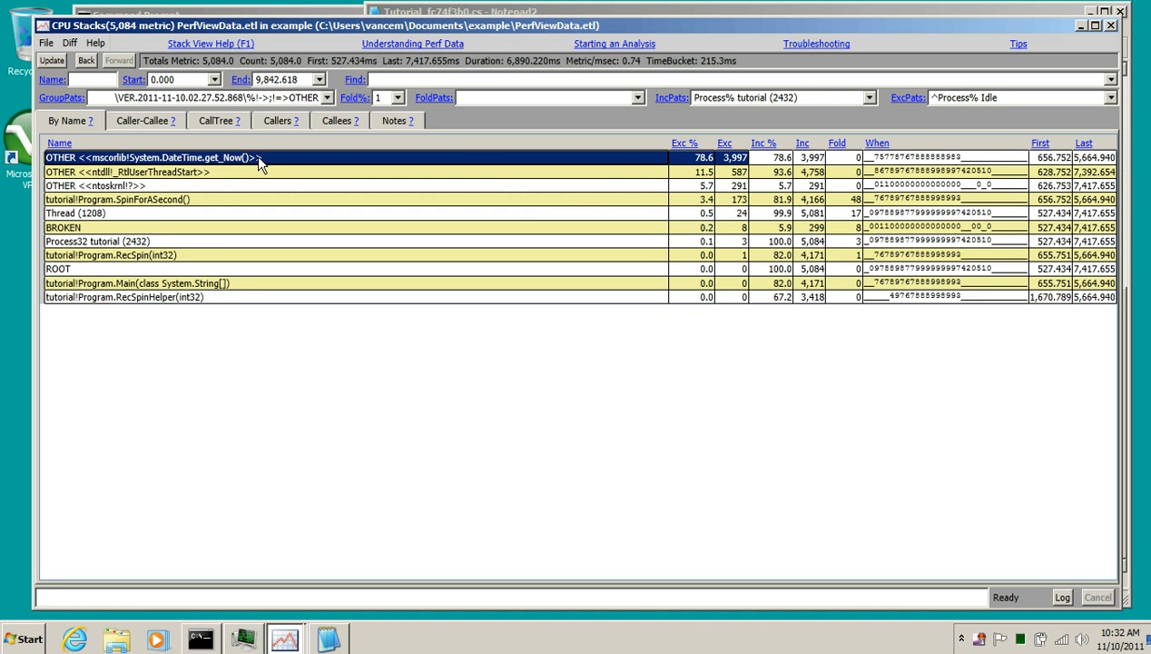
# Apply the [group module entries] grouping pattern and select the module mscorlib <<mscorlib!System.DateTime.get_Now()>> entry
pyautogui.click(327, 99)
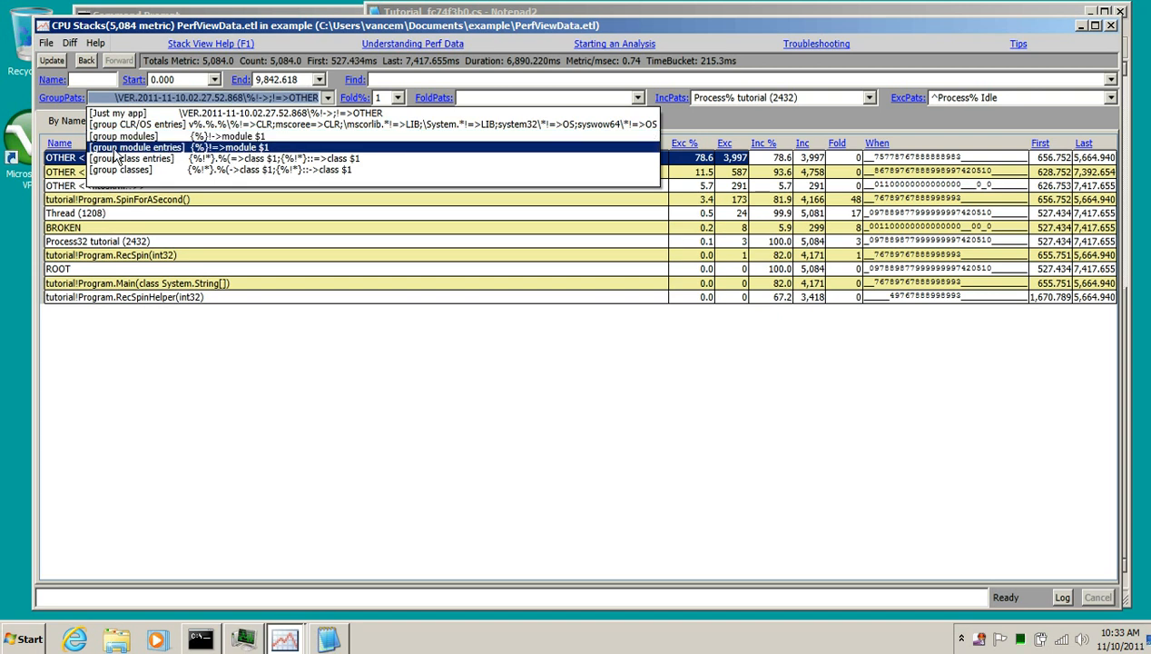
pyautogui.click(247, 148)
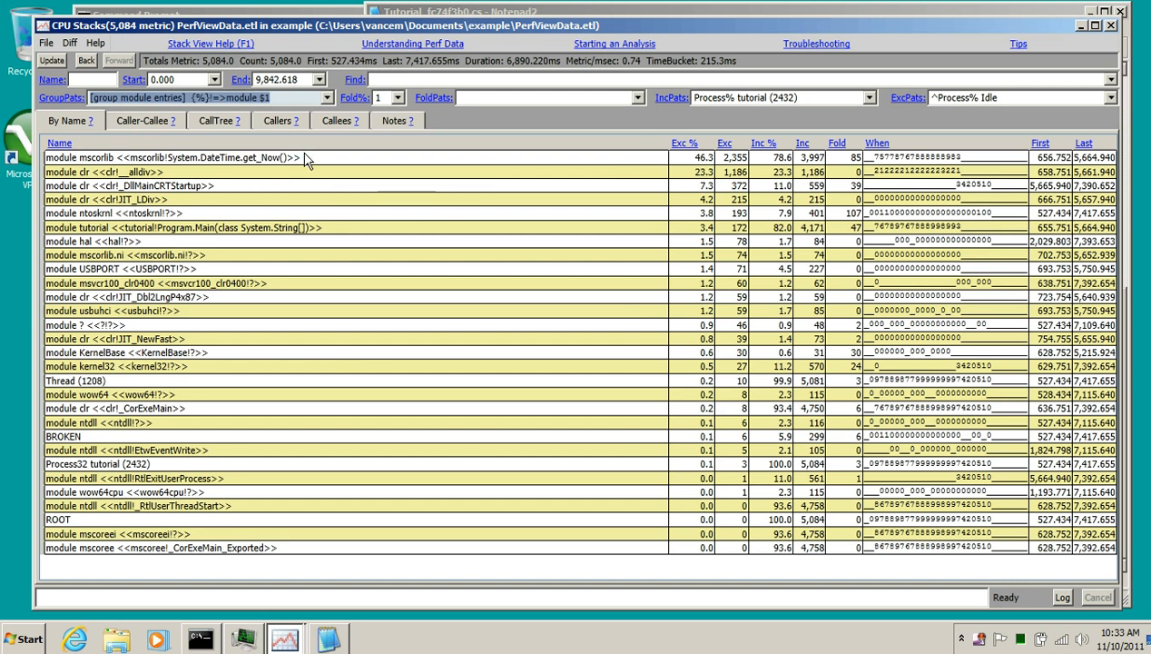
pyautogui.click(257, 159)
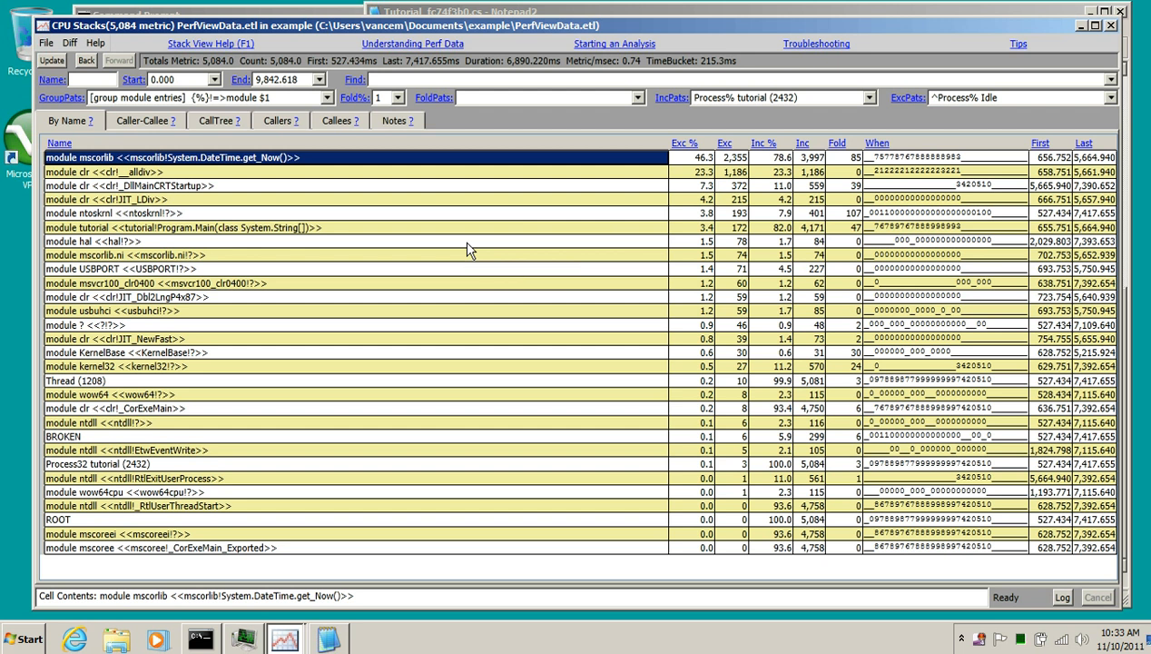
# Show the module-grouped stacks as a call tree and expand all nodes beneath ROOT
pyautogui.click(217, 124)
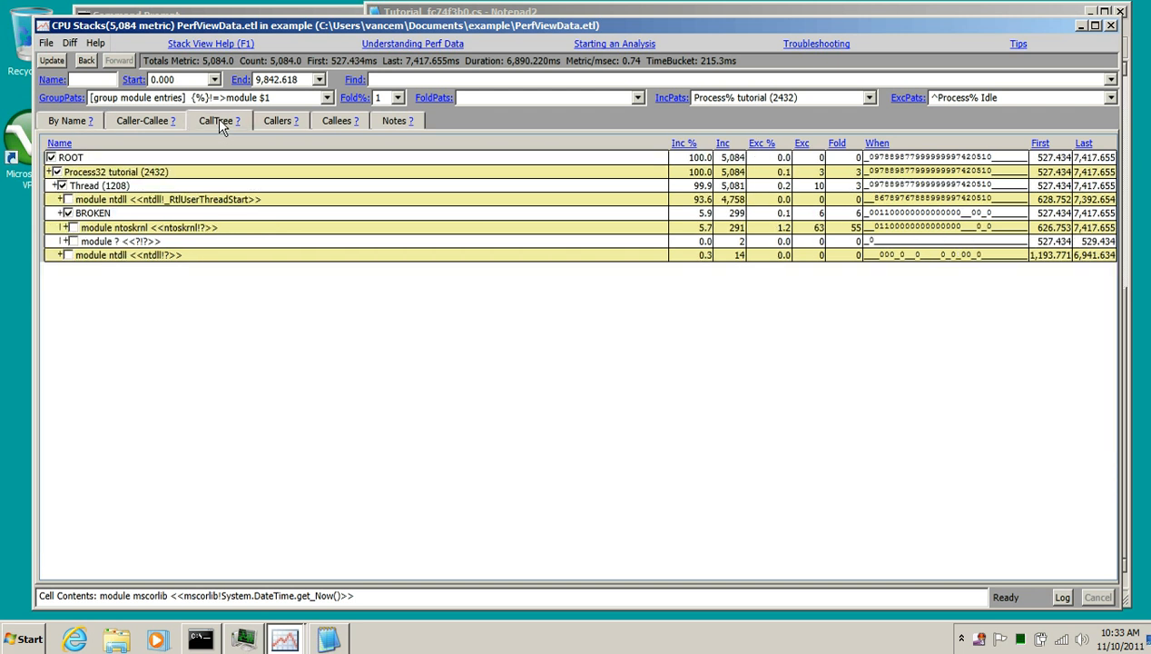
pyautogui.click(78, 201)
pyautogui.press('space')
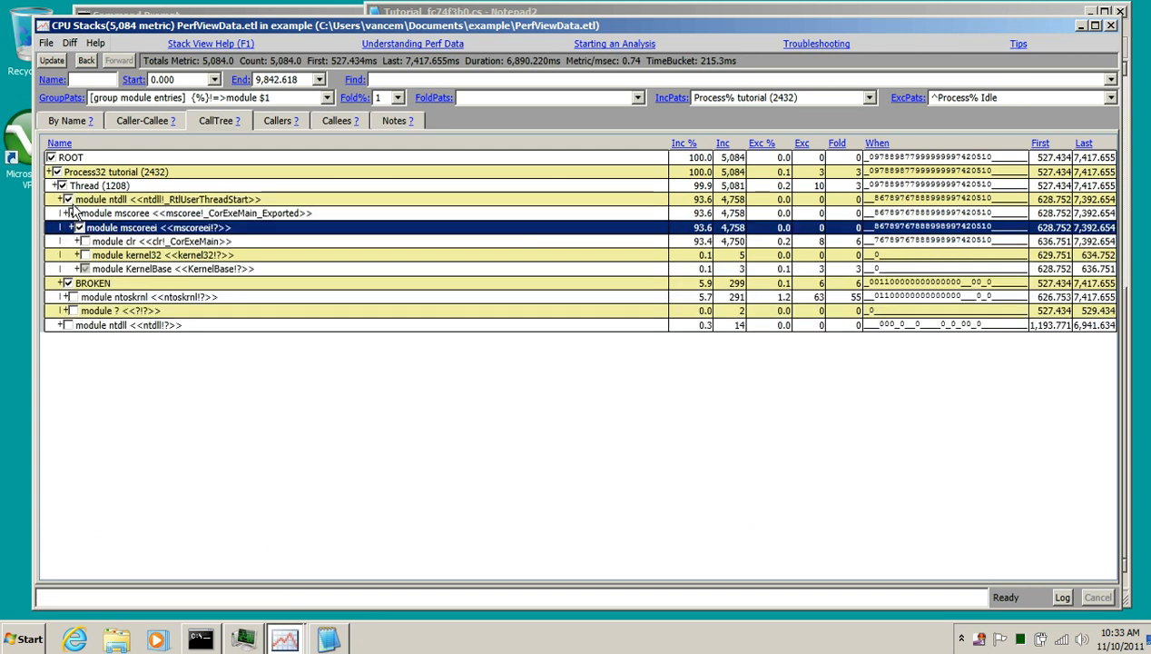
pyautogui.click(62, 160)
pyautogui.rightClick(62, 160)
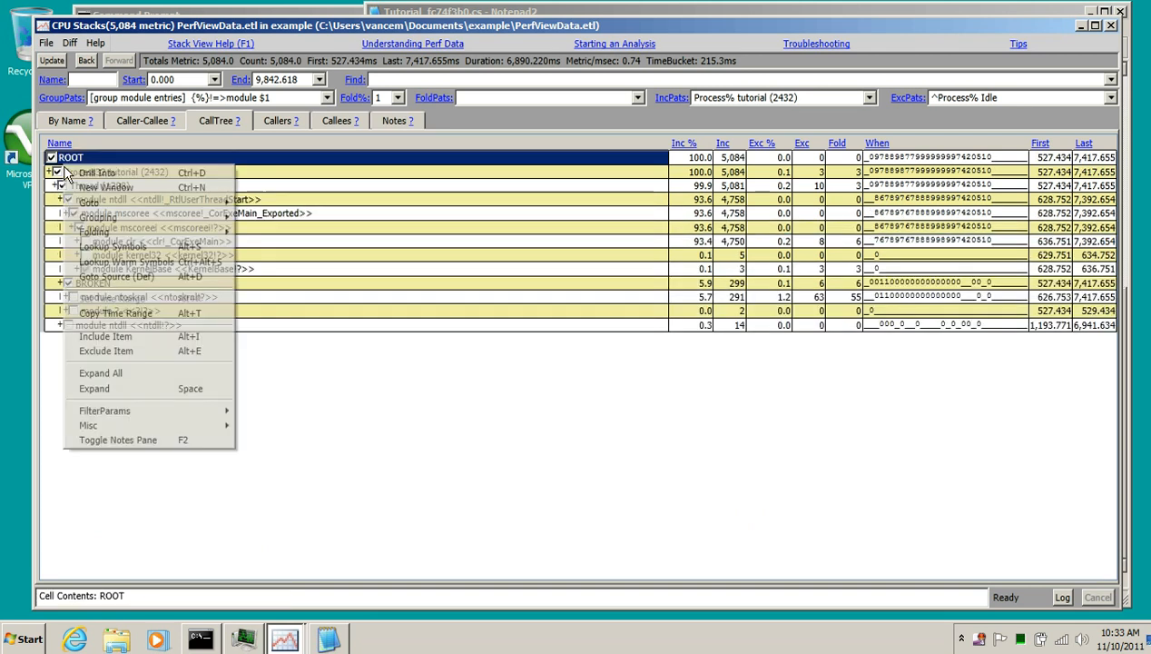
pyautogui.click(138, 374)
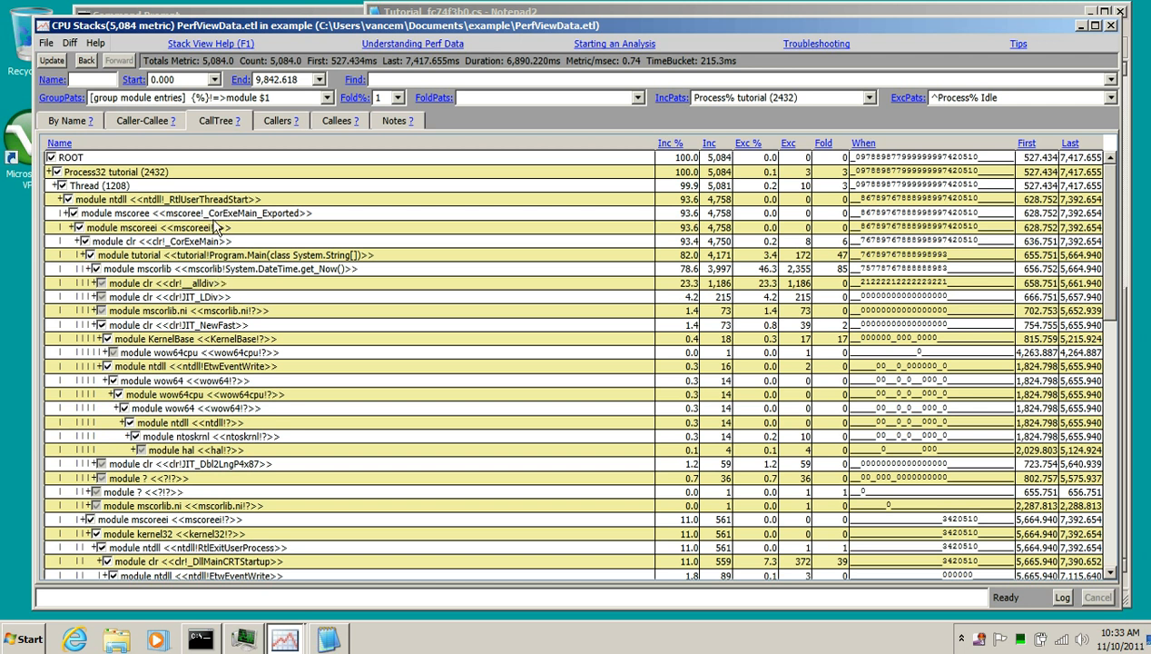
# Trace the module call chain from mscoree through mscoreei, clr and tutorial to mscorlib's DateTime.get_Now entry
pyautogui.click(151, 214)
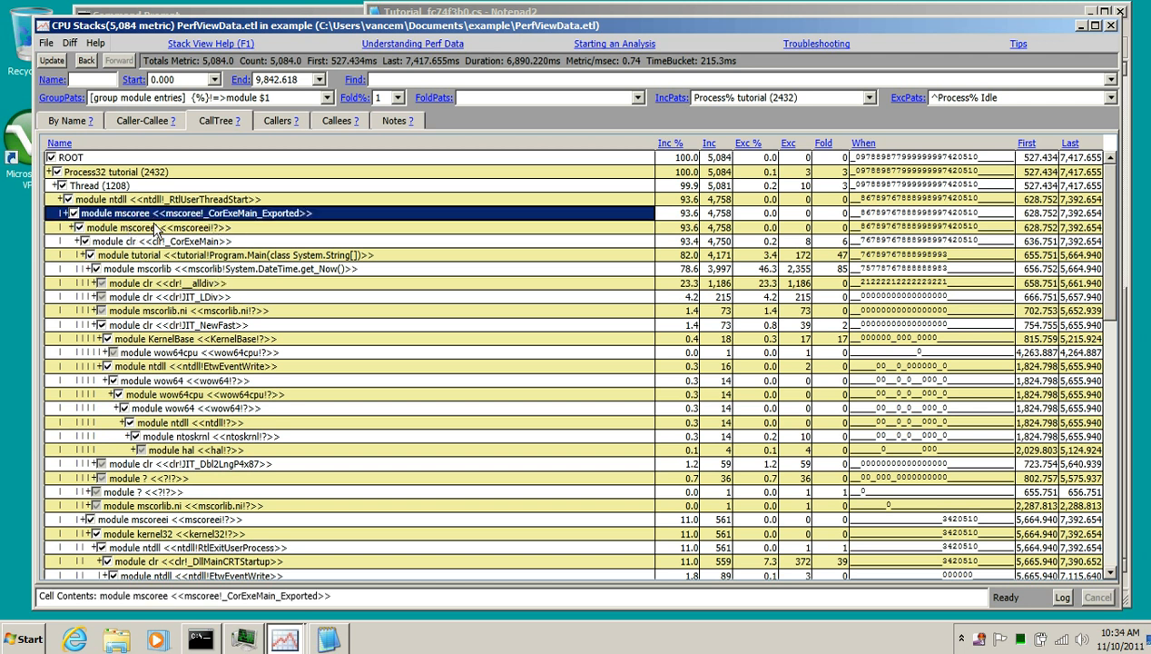
pyautogui.click(169, 229)
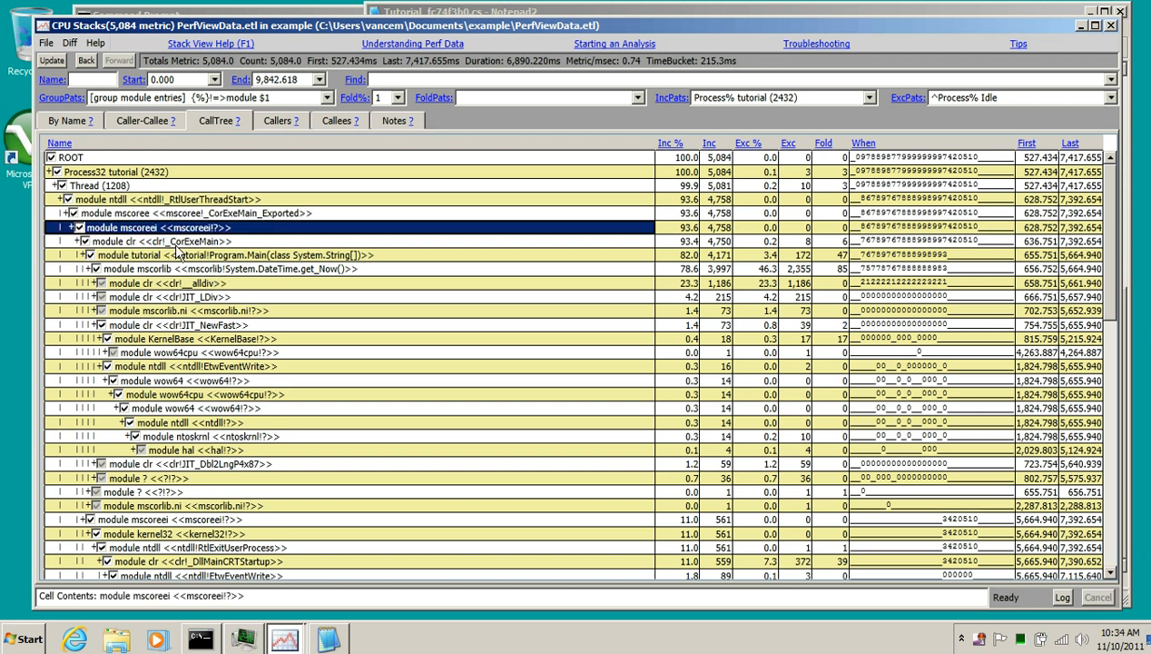
pyautogui.click(175, 242)
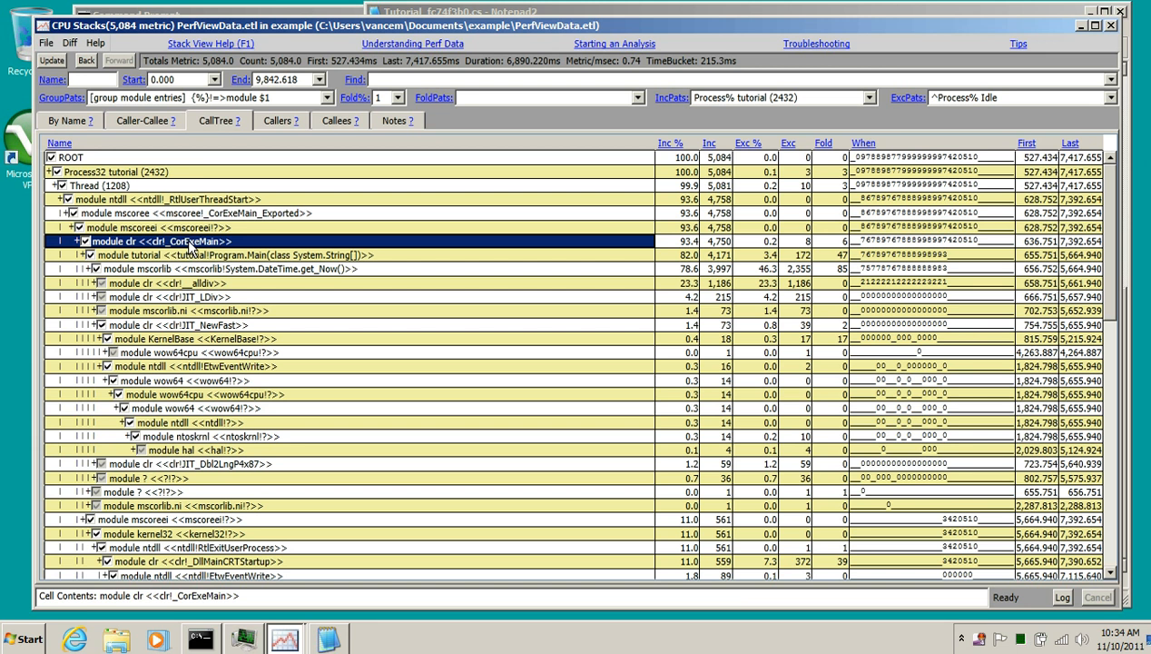
pyautogui.click(219, 257)
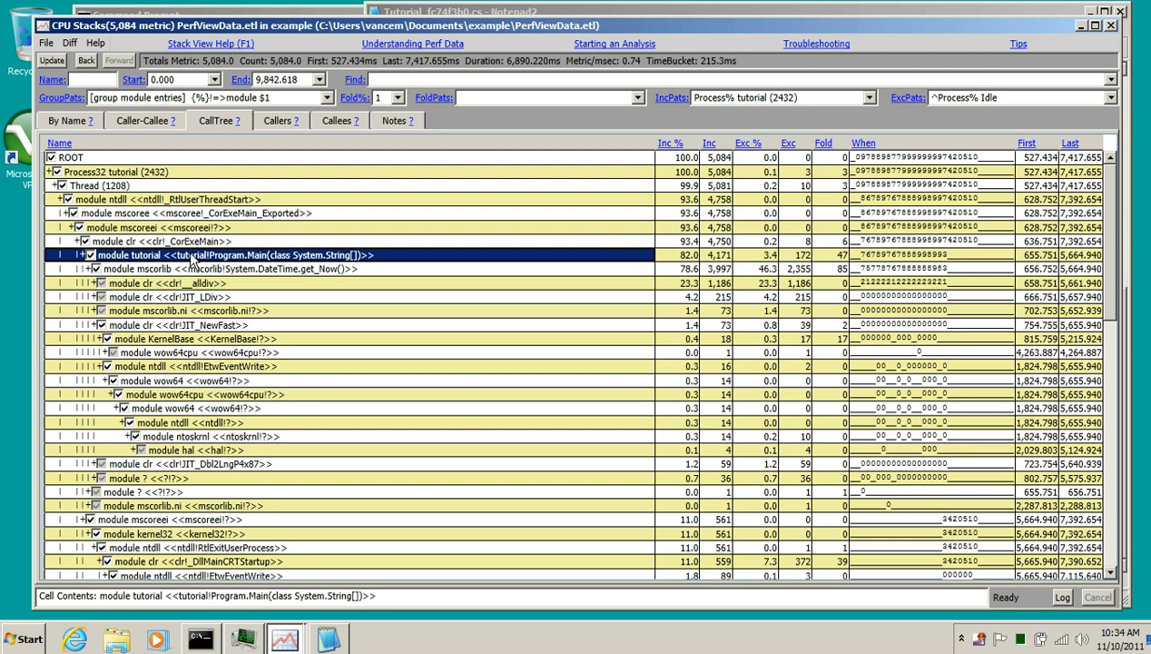
pyautogui.click(266, 267)
pyautogui.click(282, 258)
pyautogui.click(273, 269)
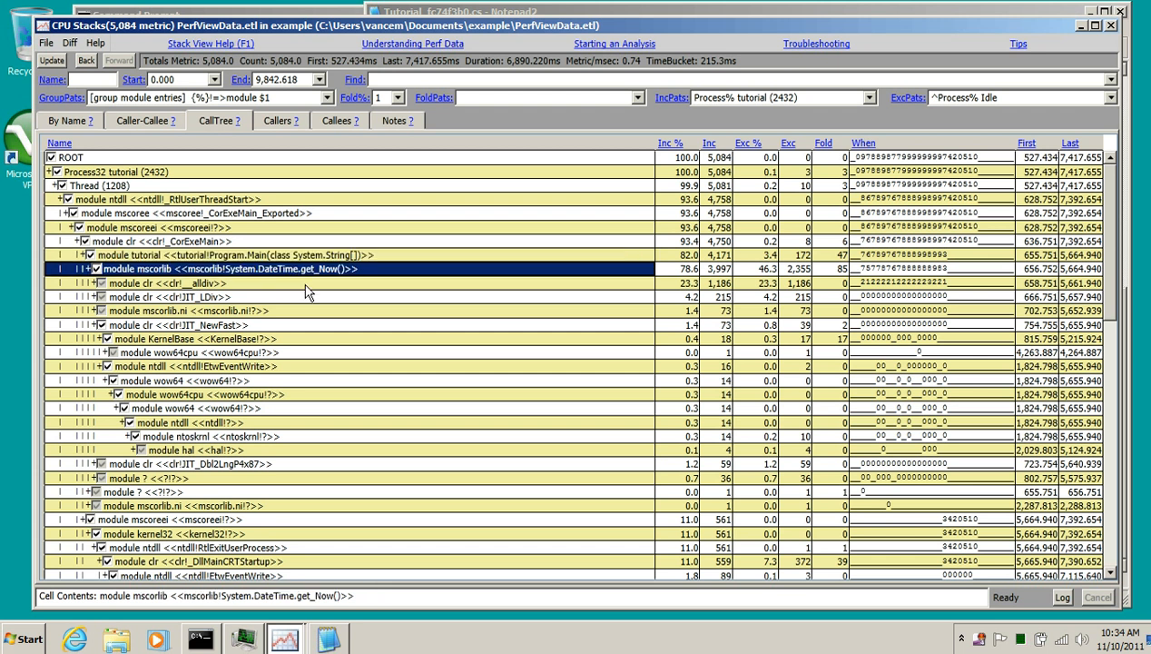
# Ungroup the tutorial module from its module tutorial <<tutorial!Program.Main(class System.String[])>> entry in the call tree
pyautogui.click(307, 258)
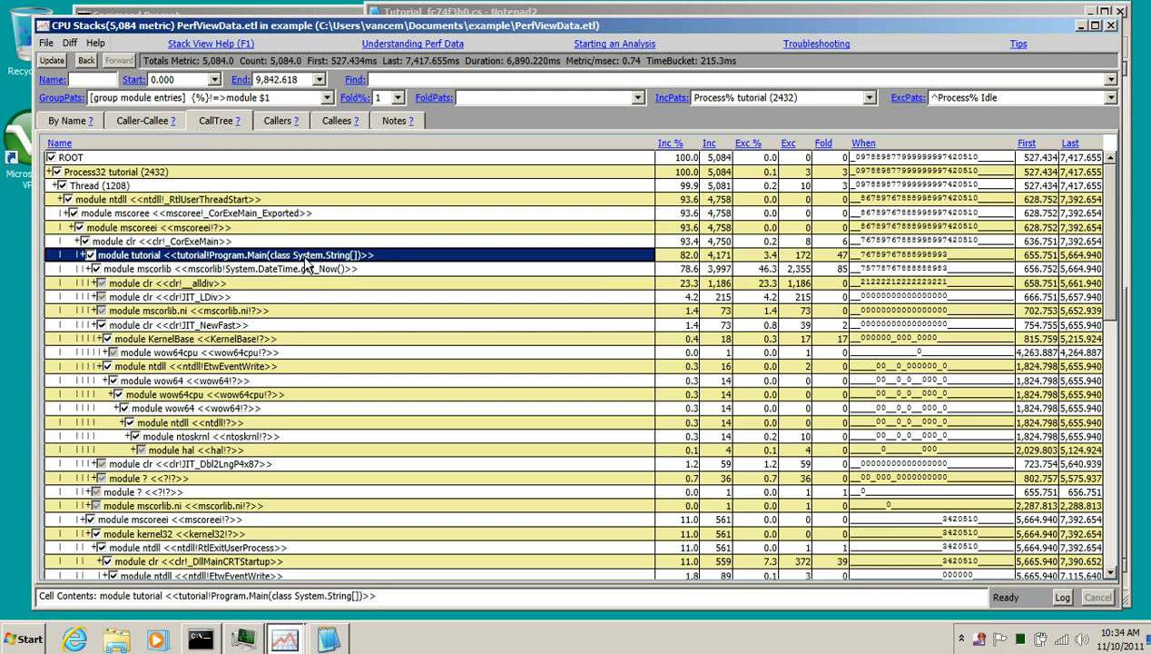
pyautogui.rightClick(327, 256)
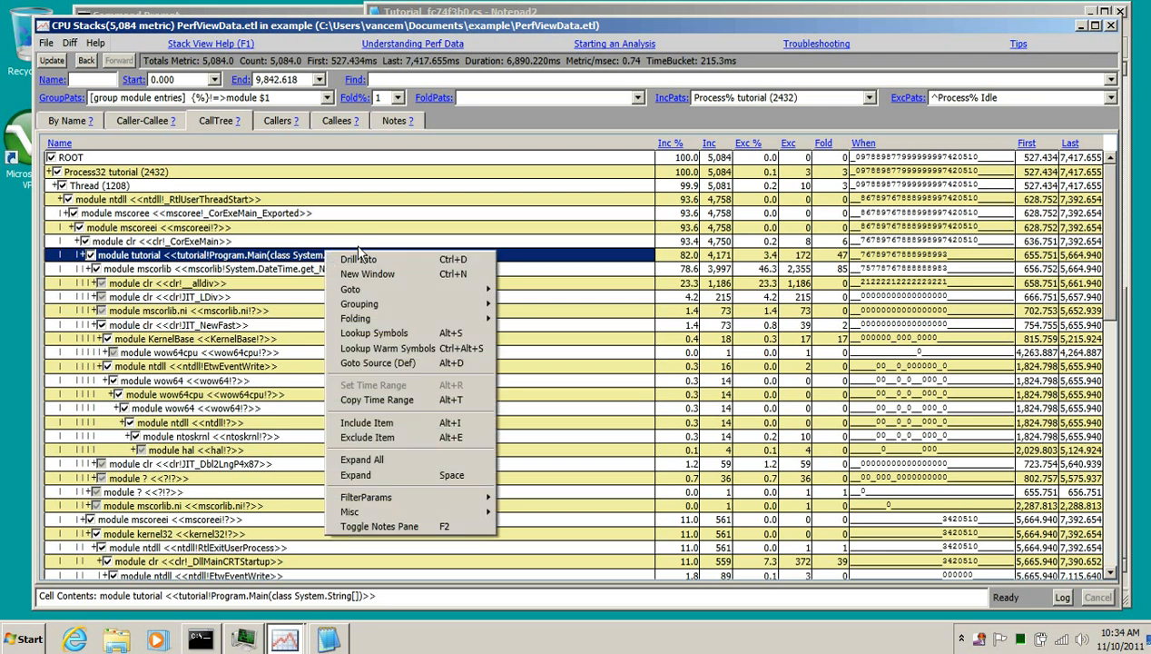
pyautogui.moveTo(404, 305)
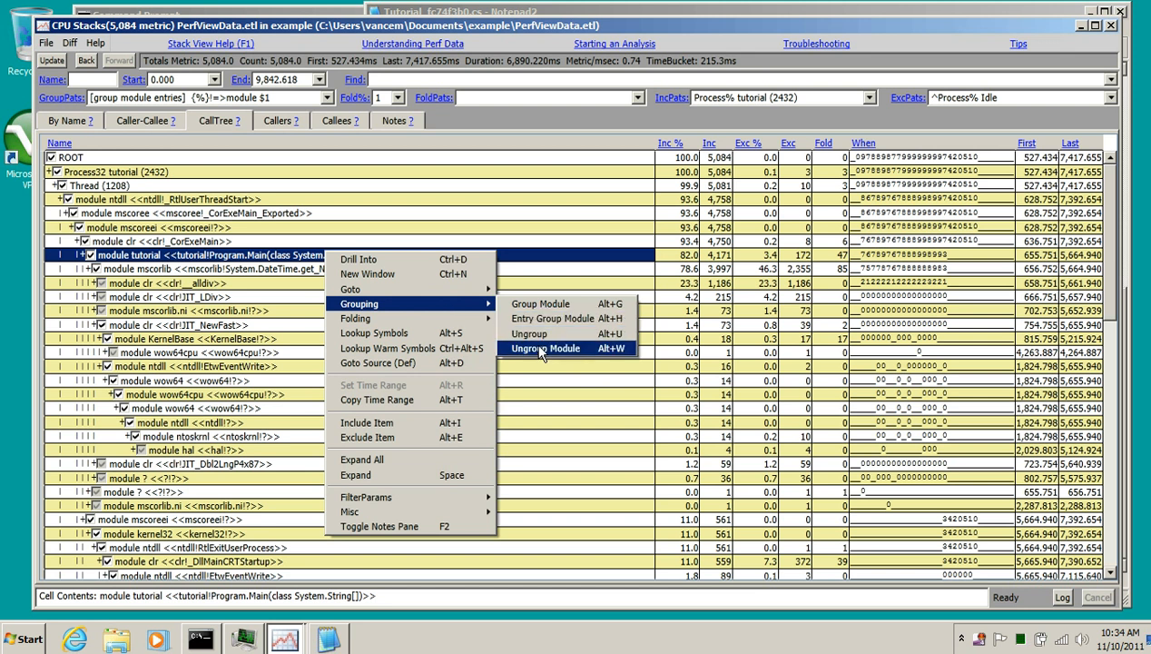
pyautogui.click(542, 351)
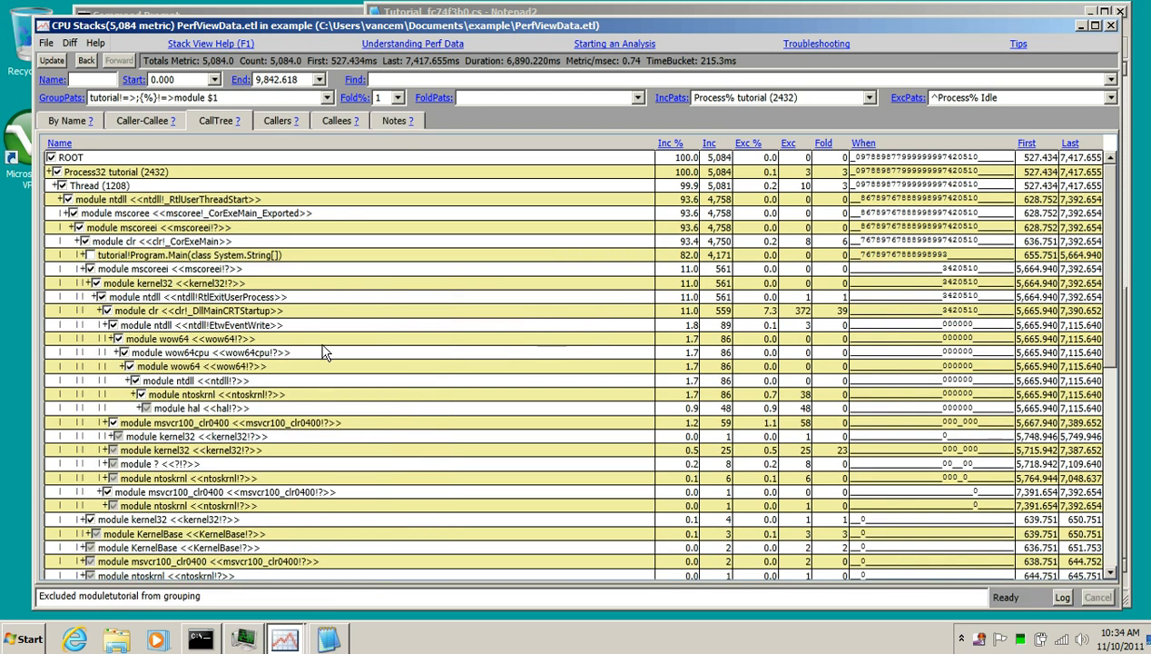
# Expand tutorial!Program.Main through the nested RecSpin and RecSpinHelper calls down to SpinForASecond and its module mscorlib DateTime.get_Now entry
pyautogui.click(90, 255)
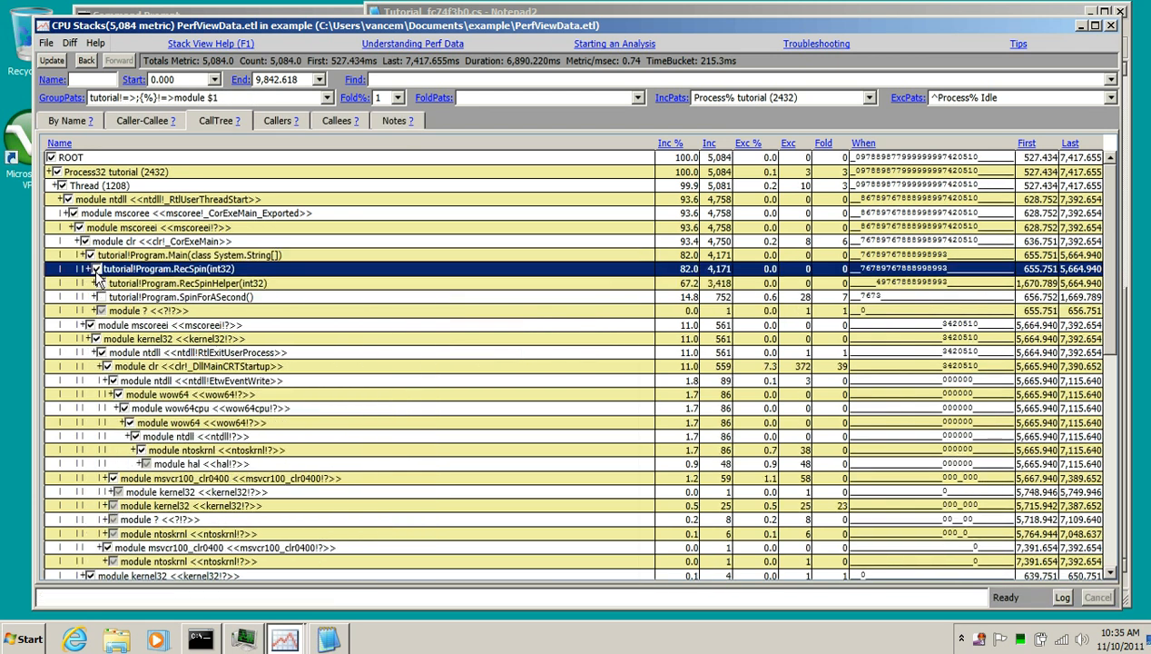
pyautogui.click(102, 283)
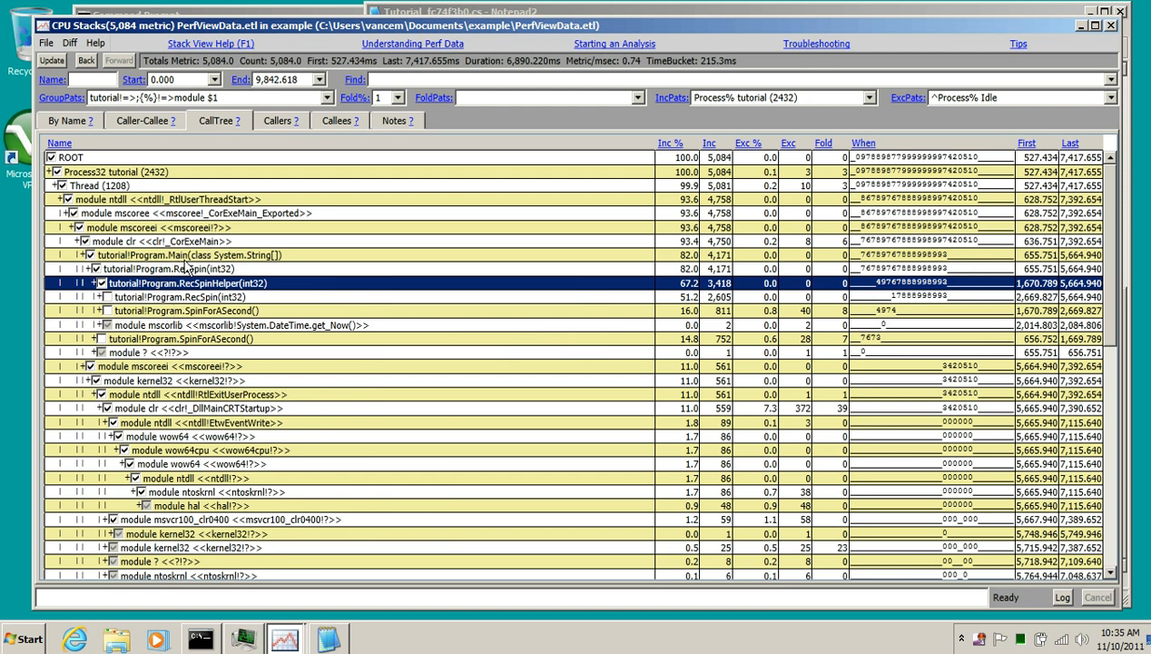
pyautogui.click(142, 258)
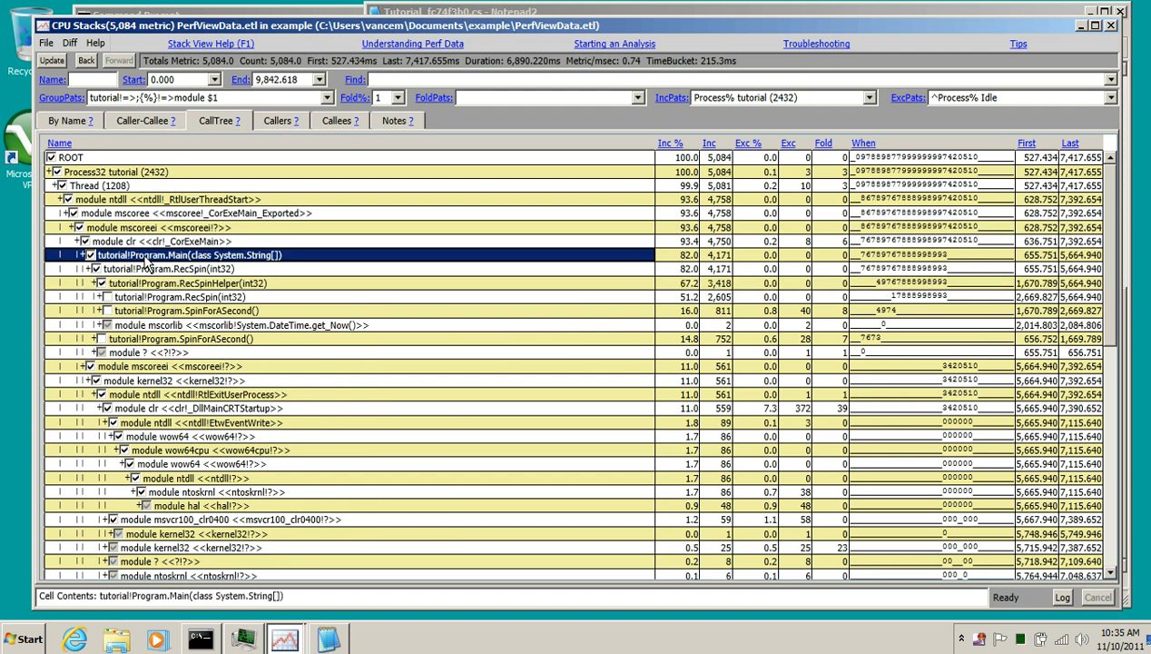
pyautogui.click(110, 298)
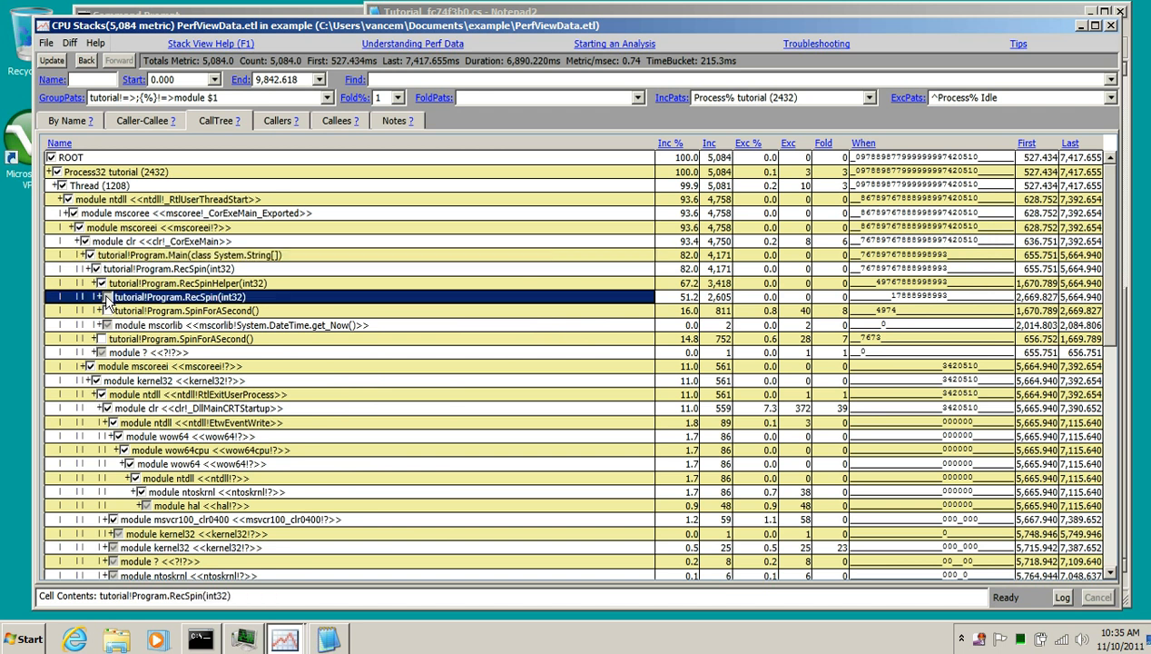
pyautogui.click(114, 311)
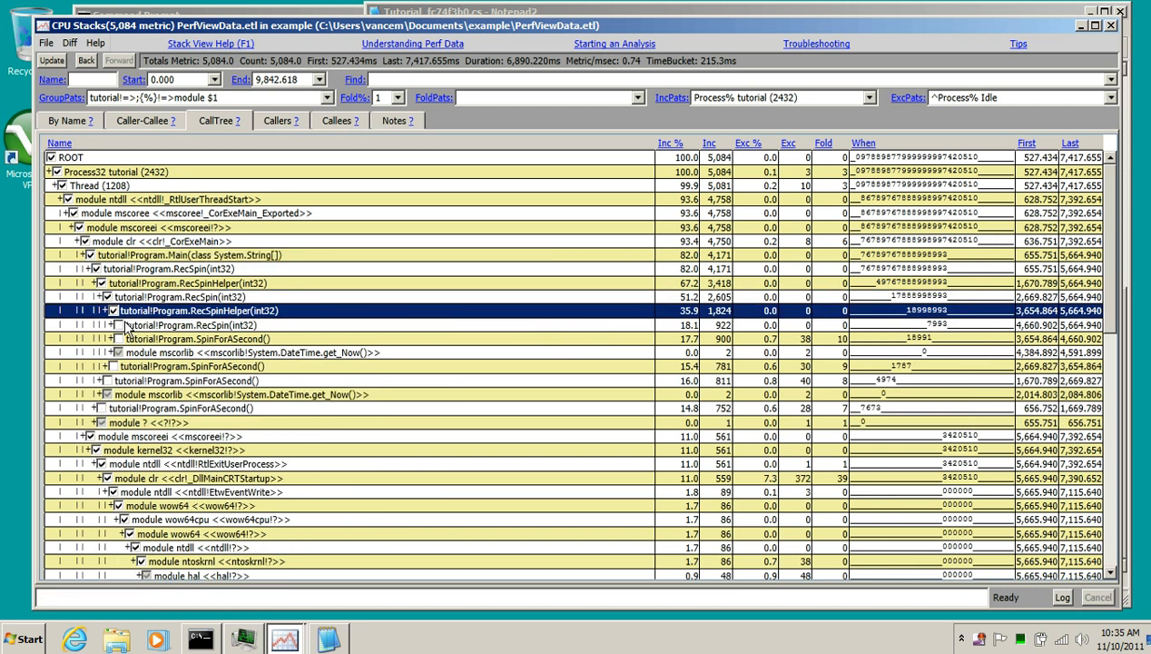
pyautogui.click(116, 325)
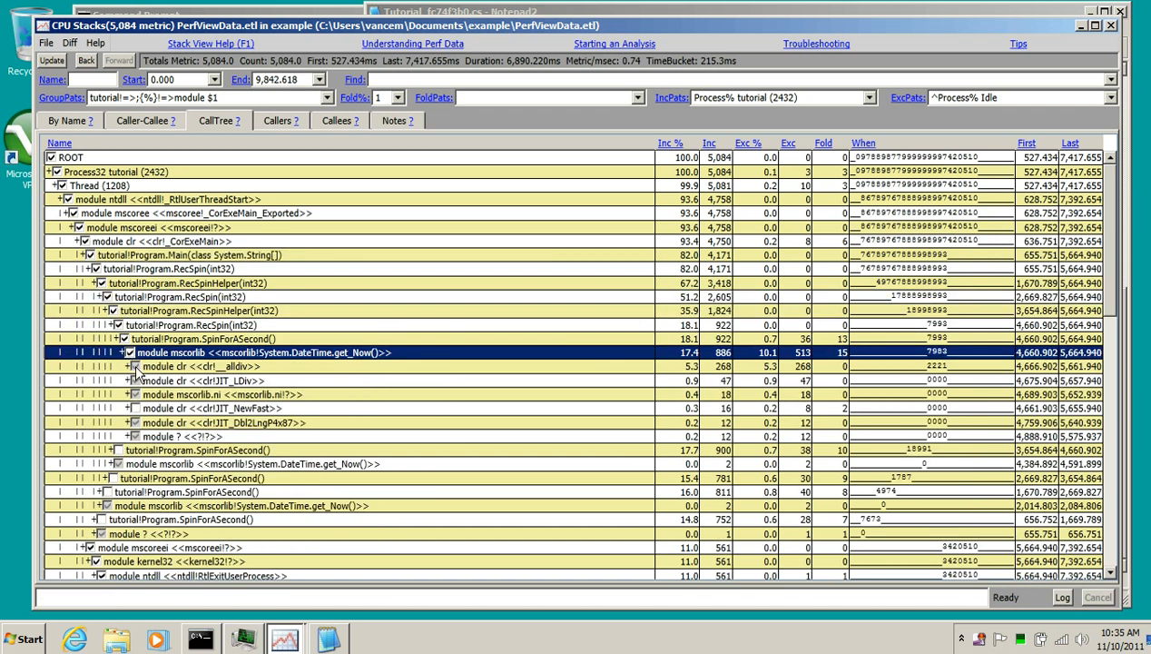
# Examine the callees of the deepest DateTime.get_Now entry, expanding clr!JIT_NewFast and its ntdll!EtwEventWrite branch
pyautogui.click(258, 353)
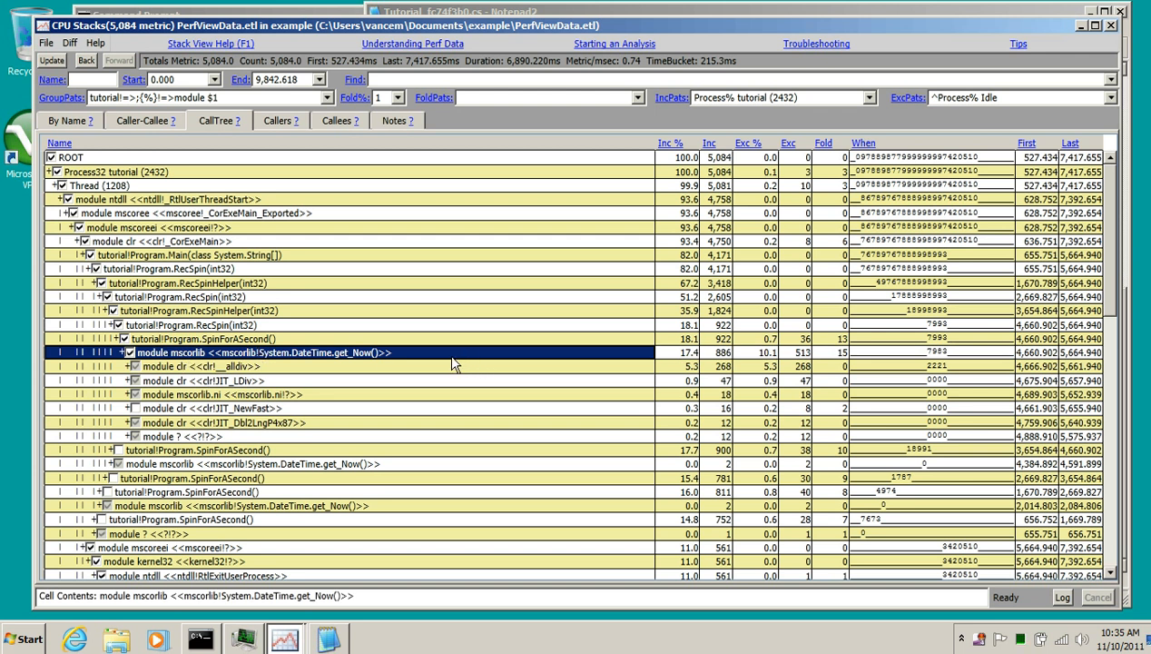
pyautogui.click(243, 366)
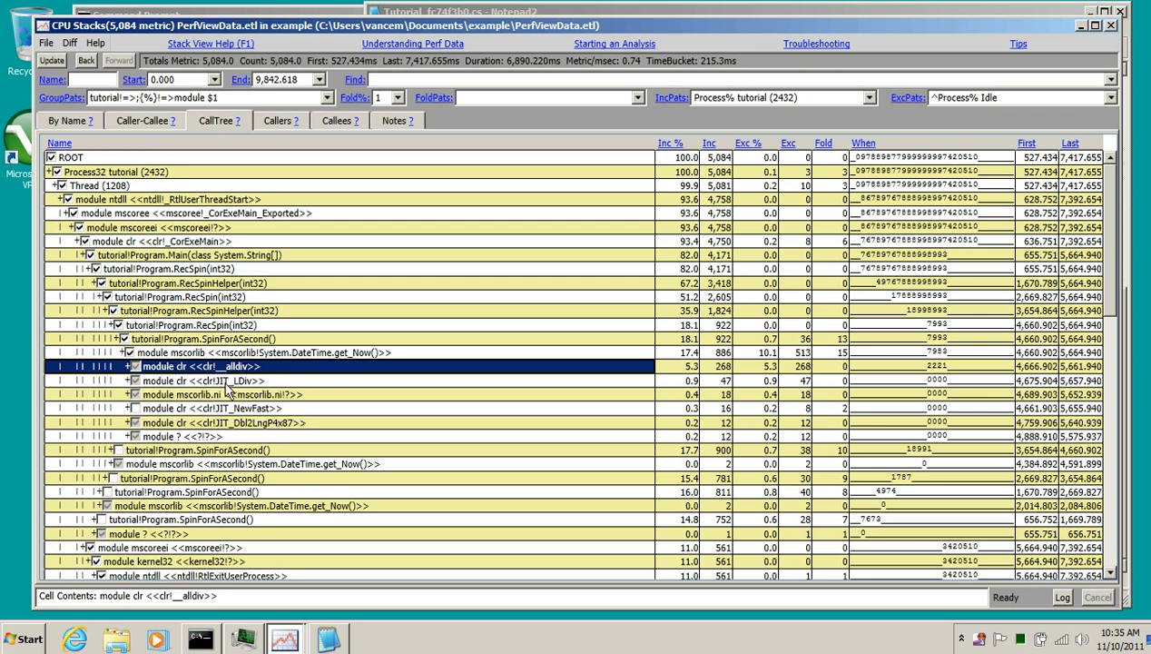
pyautogui.click(146, 410)
pyautogui.click(138, 407)
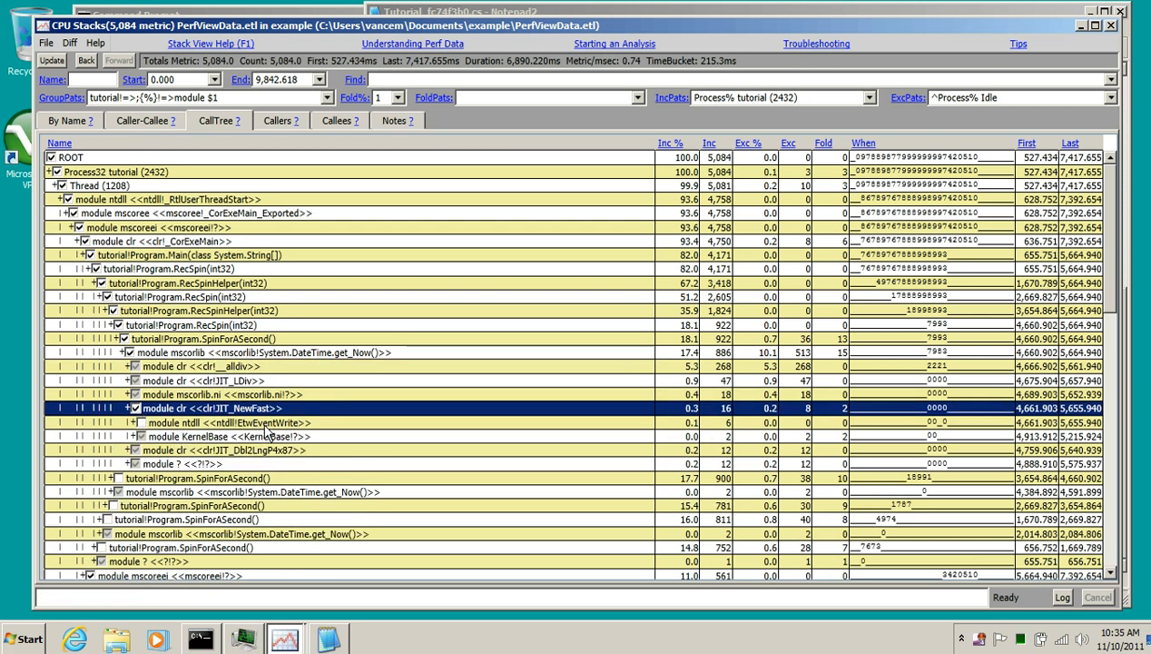
pyautogui.click(262, 423)
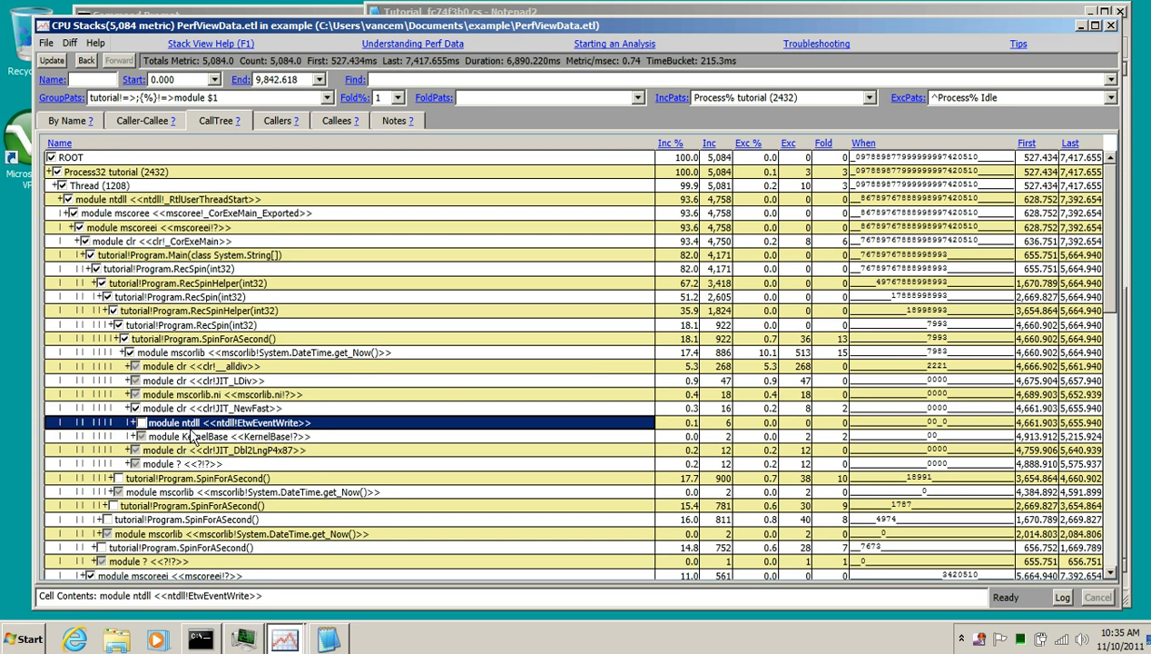
pyautogui.click(141, 423)
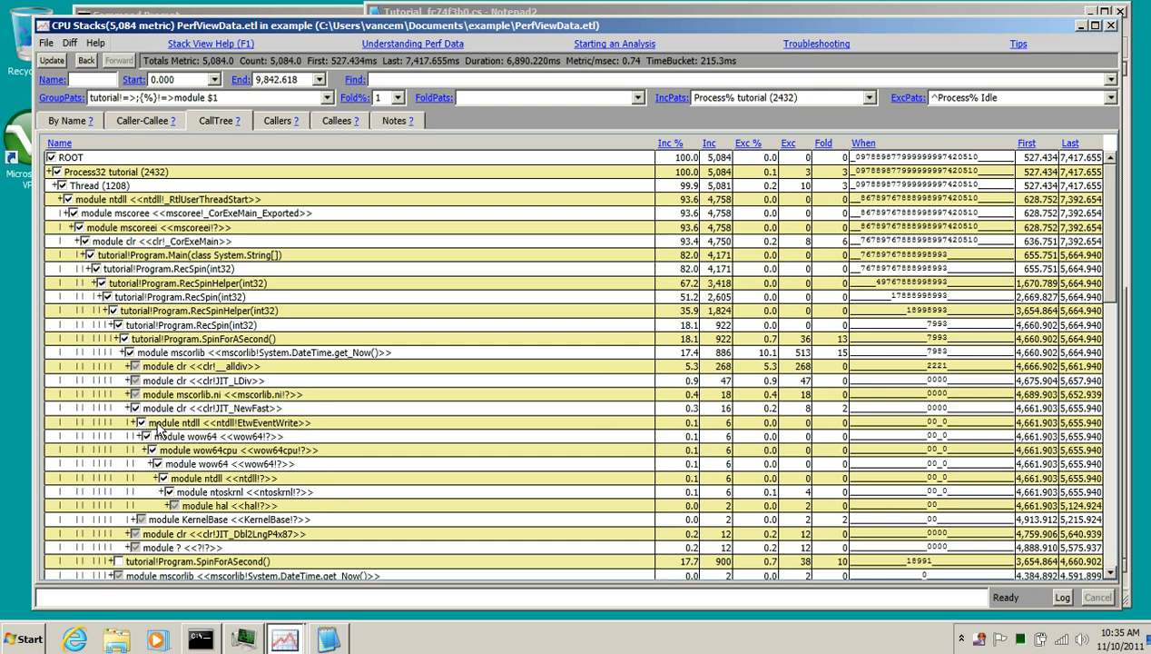